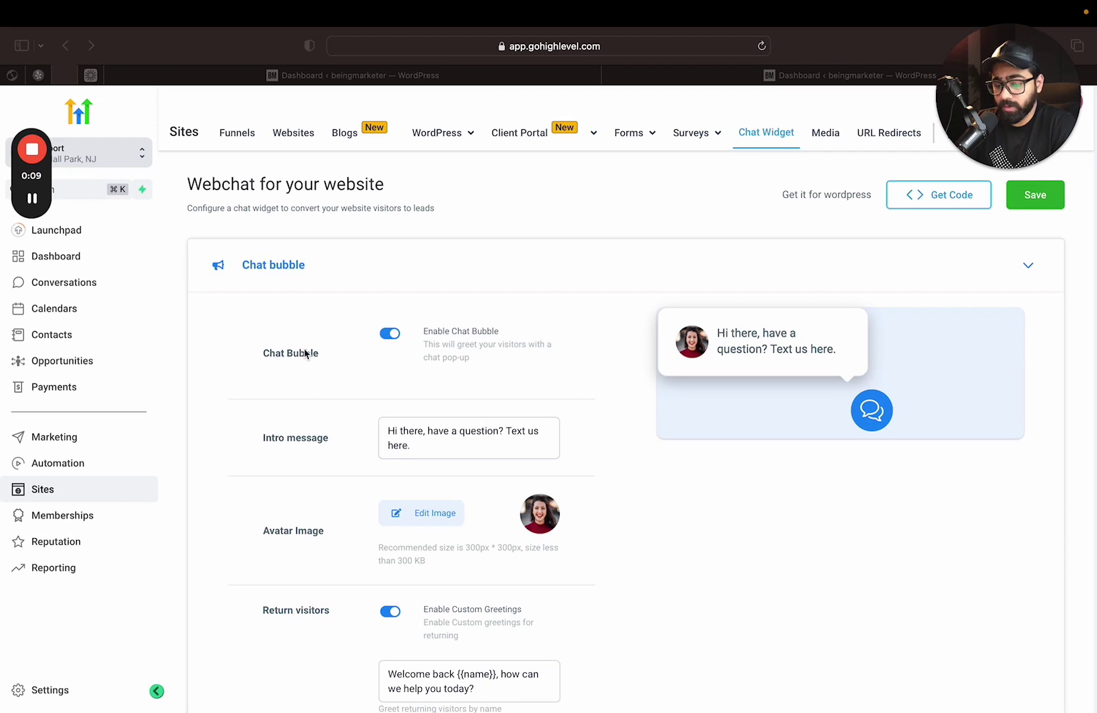
click(391, 334)
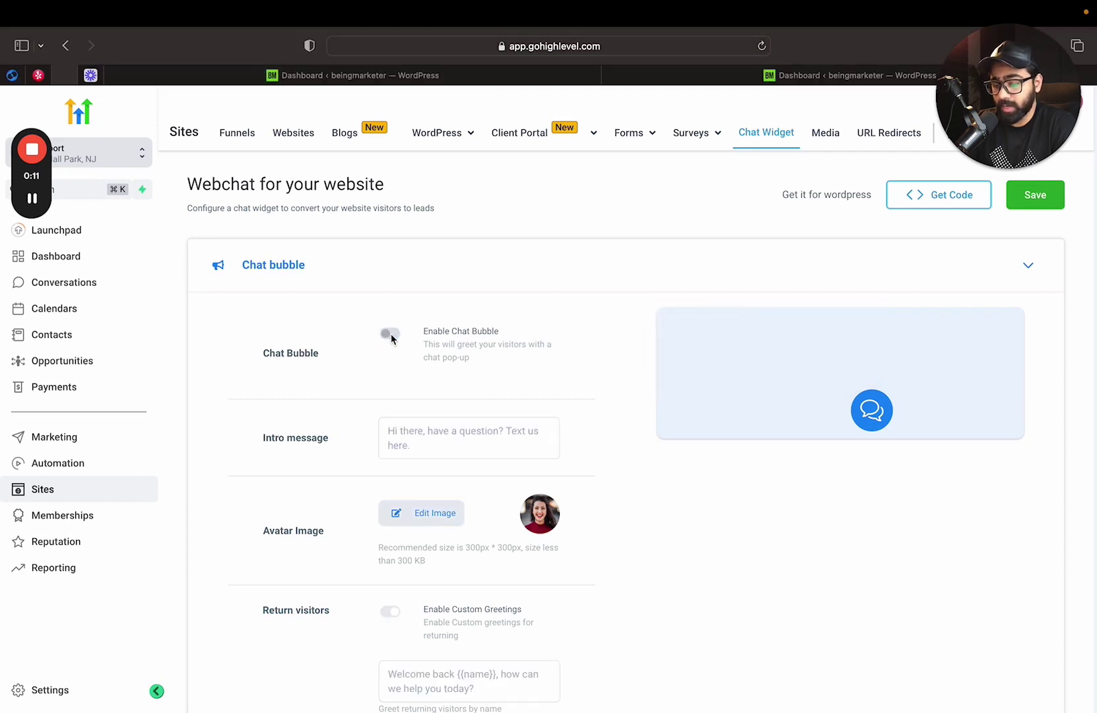
click(390, 334)
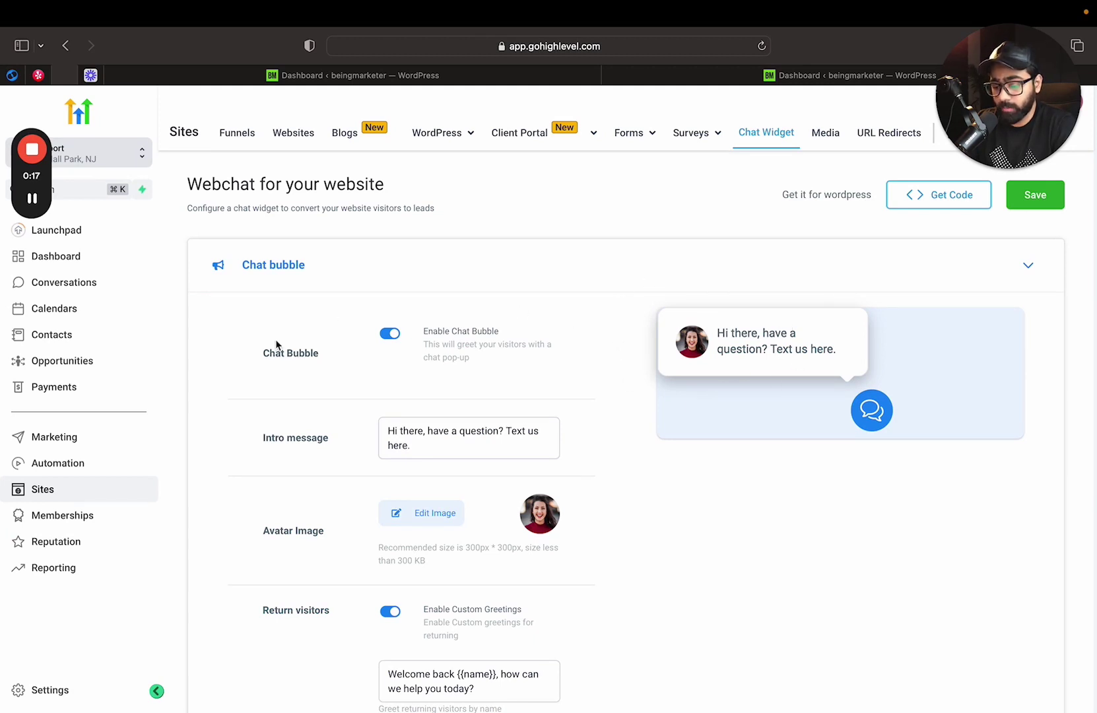
scroll(396, 343, down, 3)
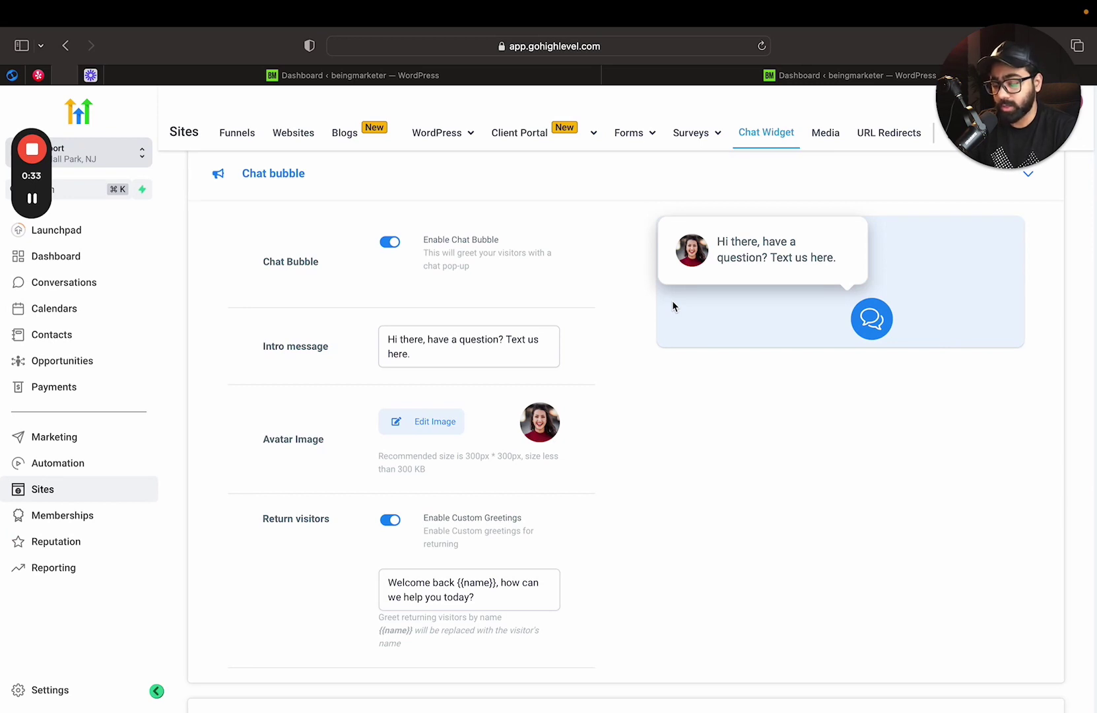
scroll(528, 402, down, 2)
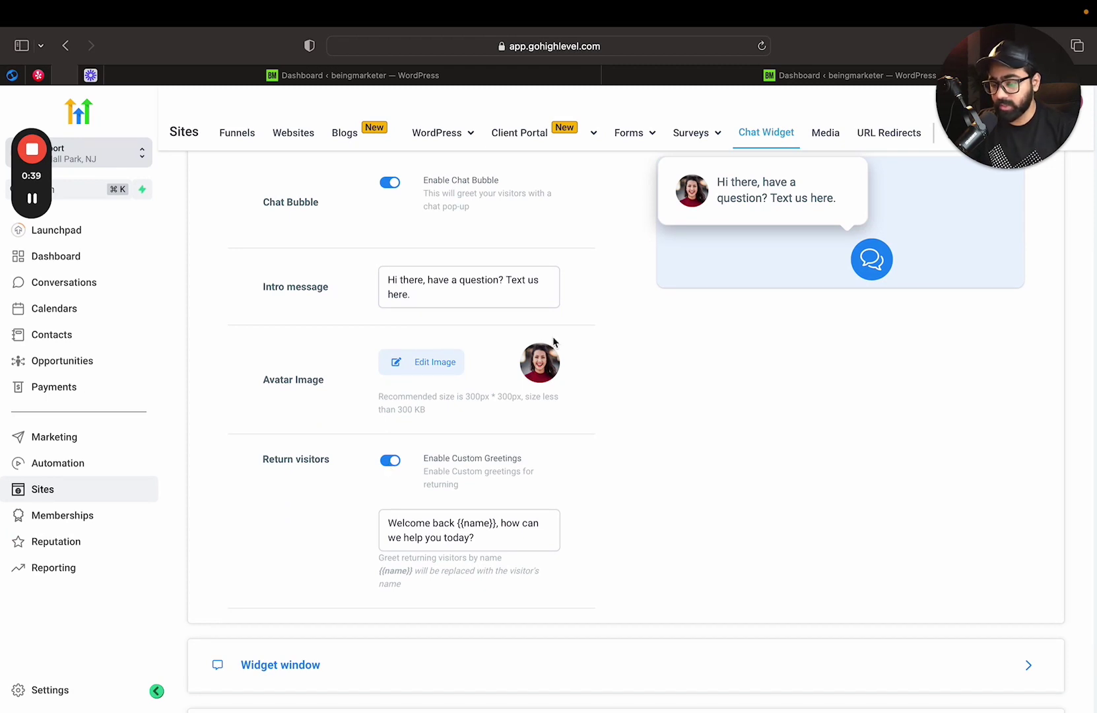
scroll(555, 340, up, 1)
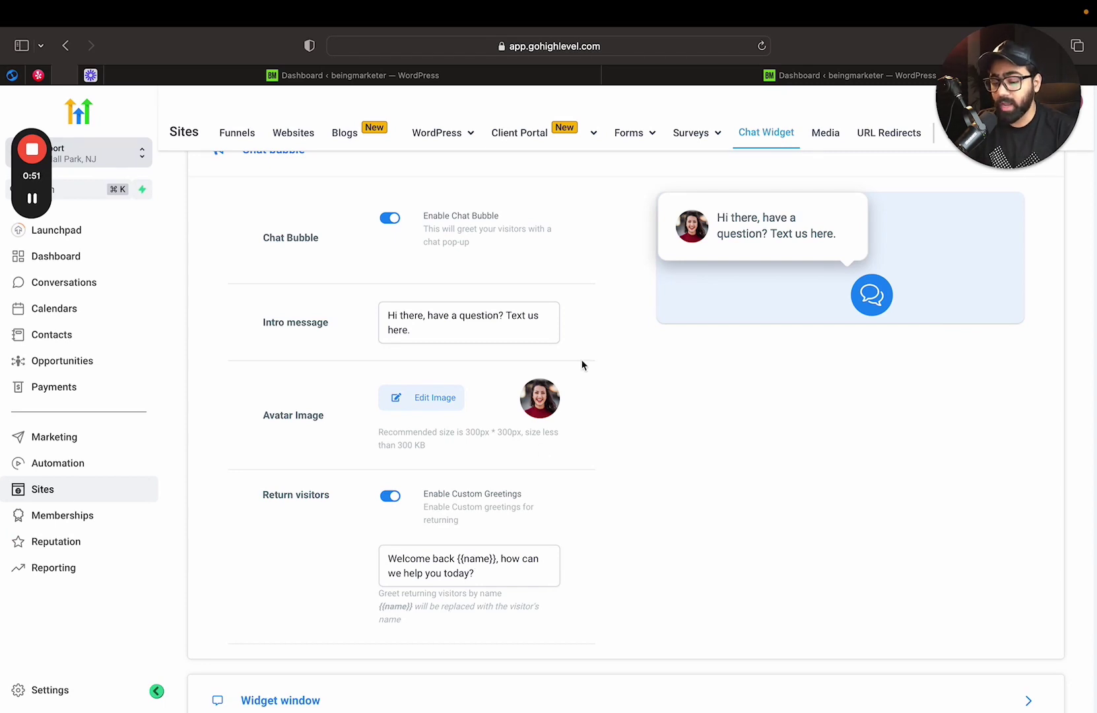
scroll(582, 363, up, 3)
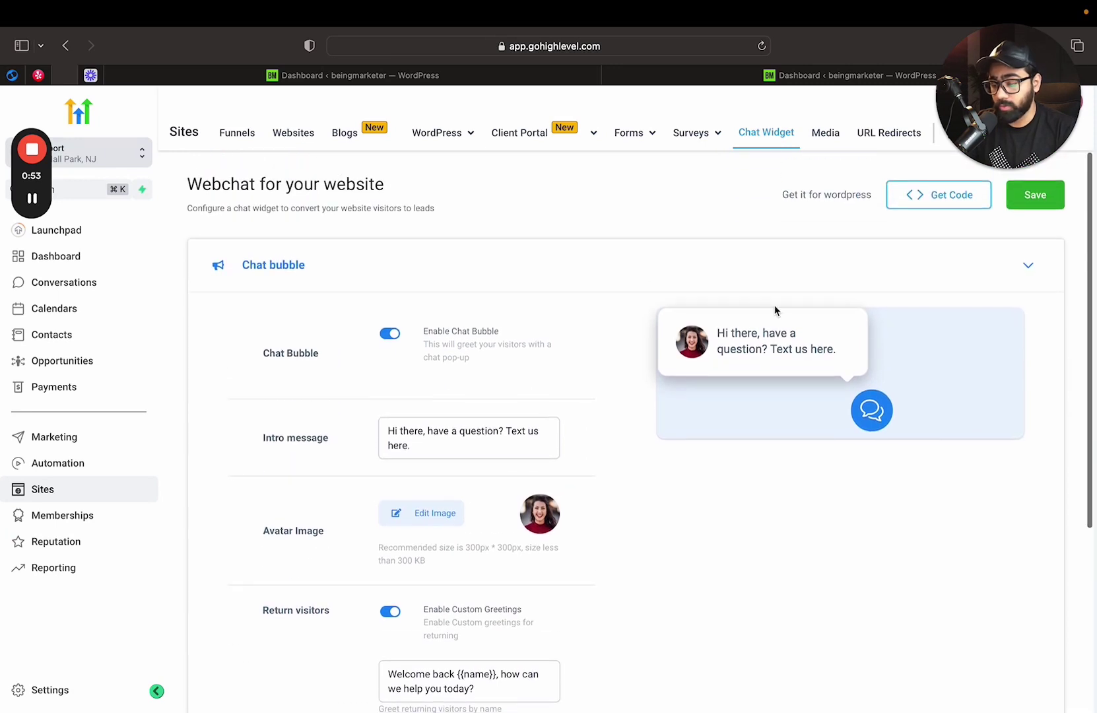
scroll(580, 382, down, 3)
scroll(578, 377, up, 2)
scroll(579, 377, up, 1)
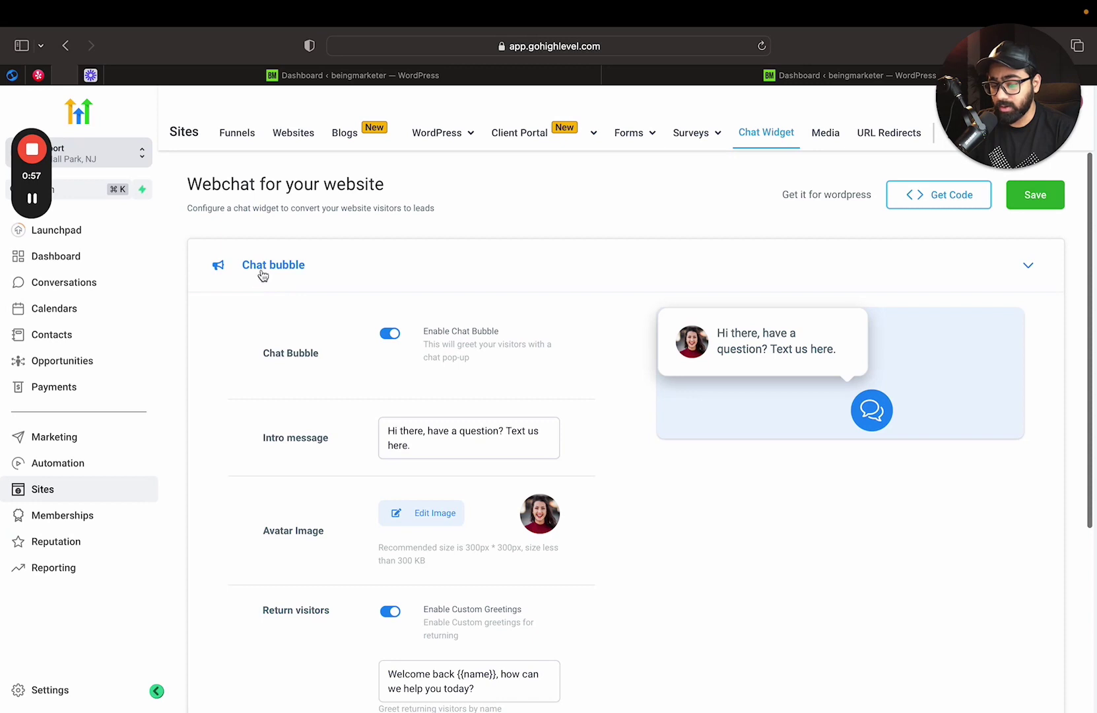
Save the chat bubble settings
click(1034, 198)
scroll(624, 306, down, 3)
scroll(624, 306, down, 2)
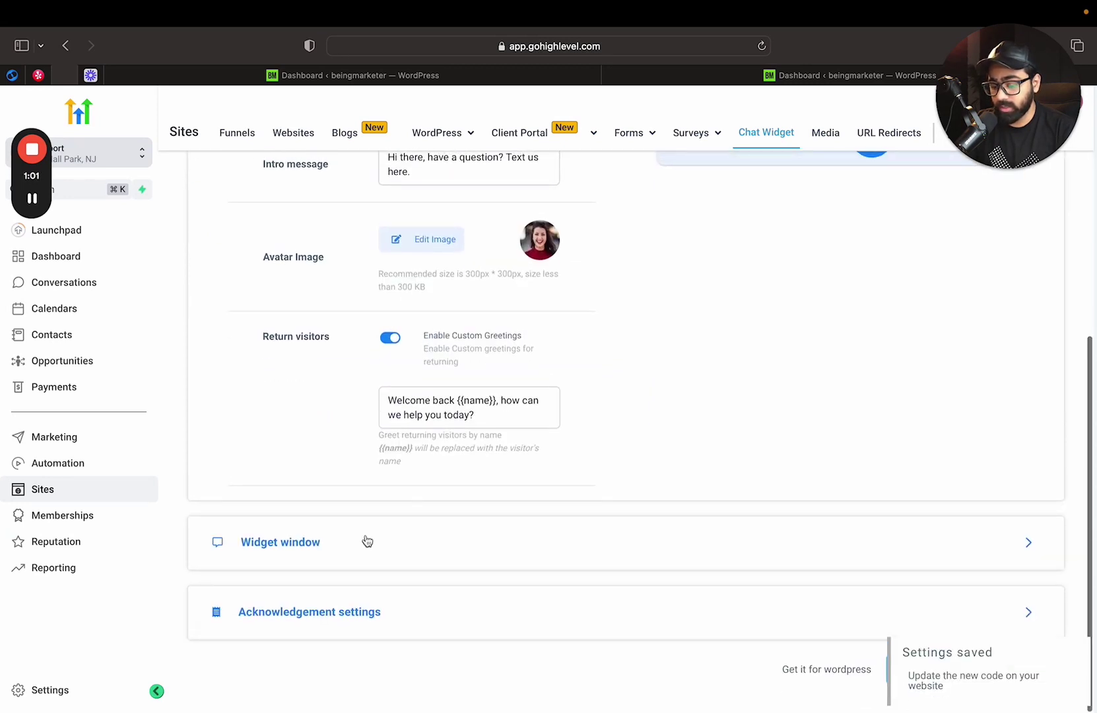
Expand the Widget window settings and leave the Email Field turned off
click(297, 543)
scroll(294, 278, up, 3)
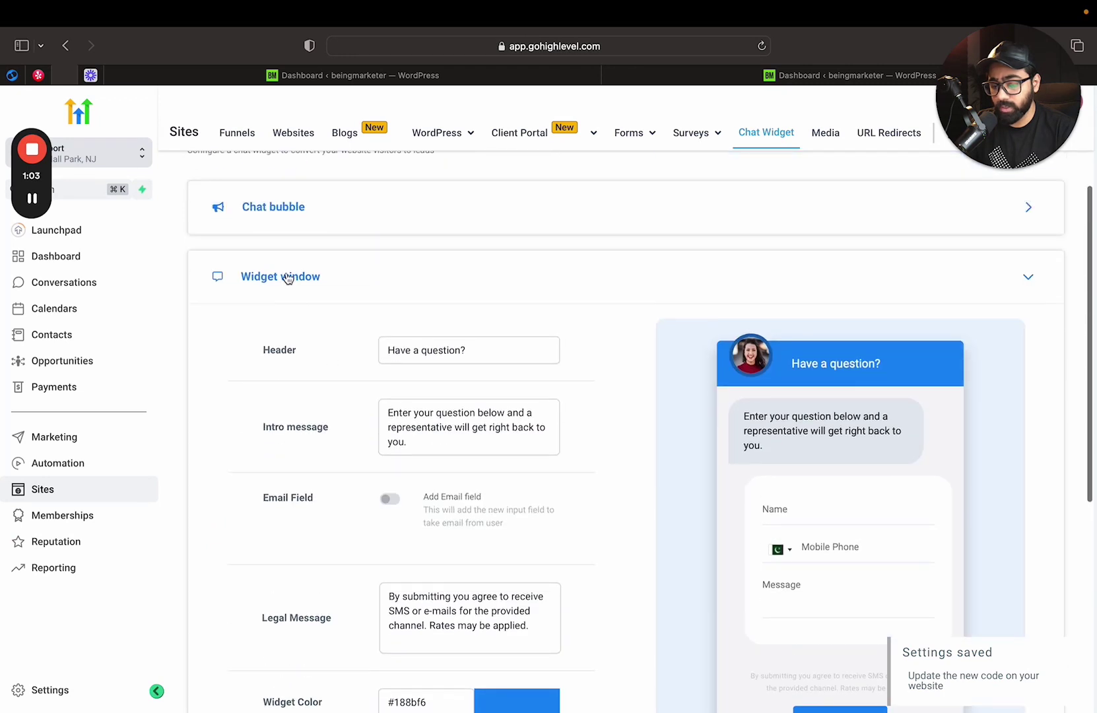
scroll(421, 293, down, 1)
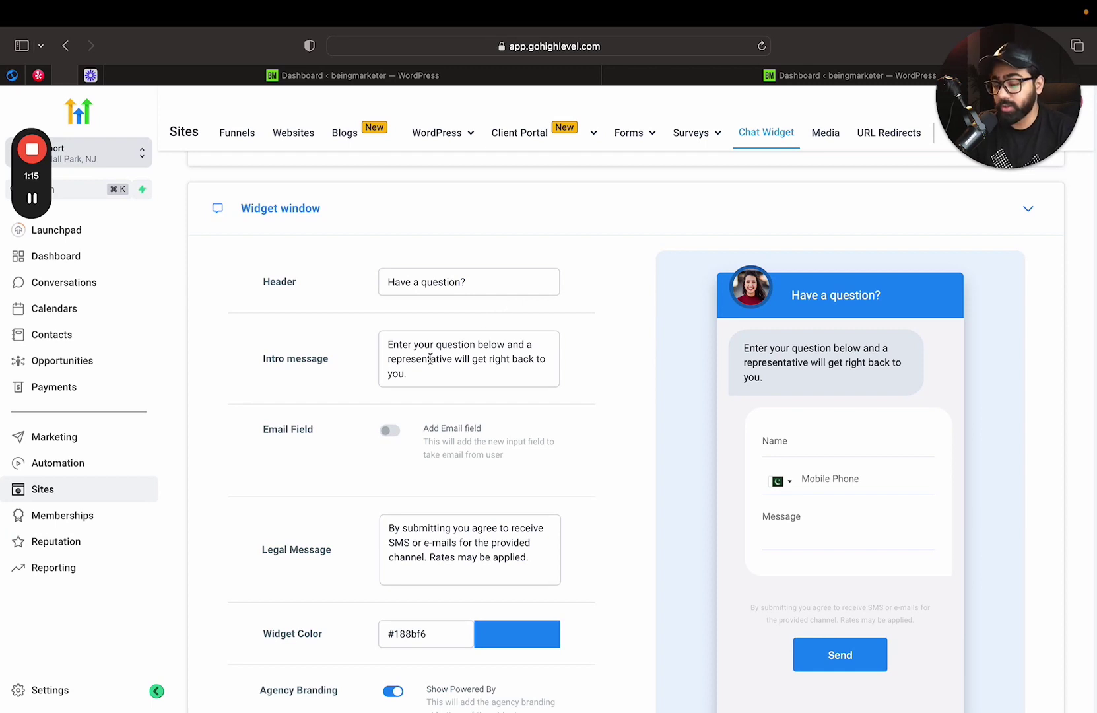
drag(425, 367, 406, 359)
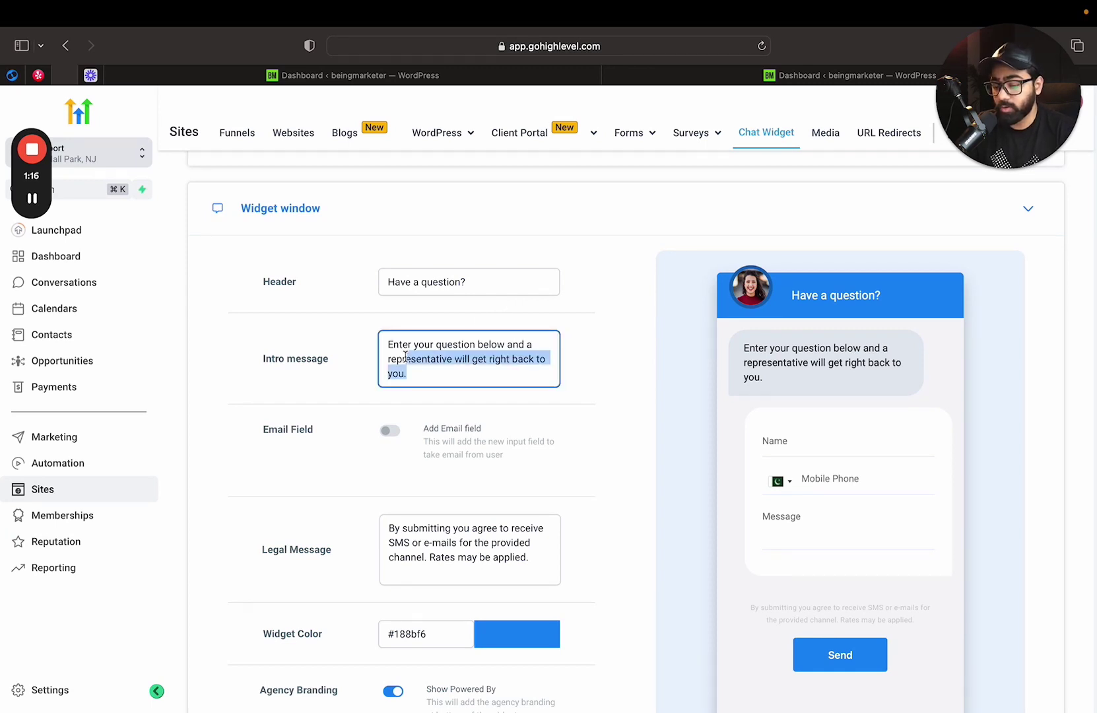
click(386, 432)
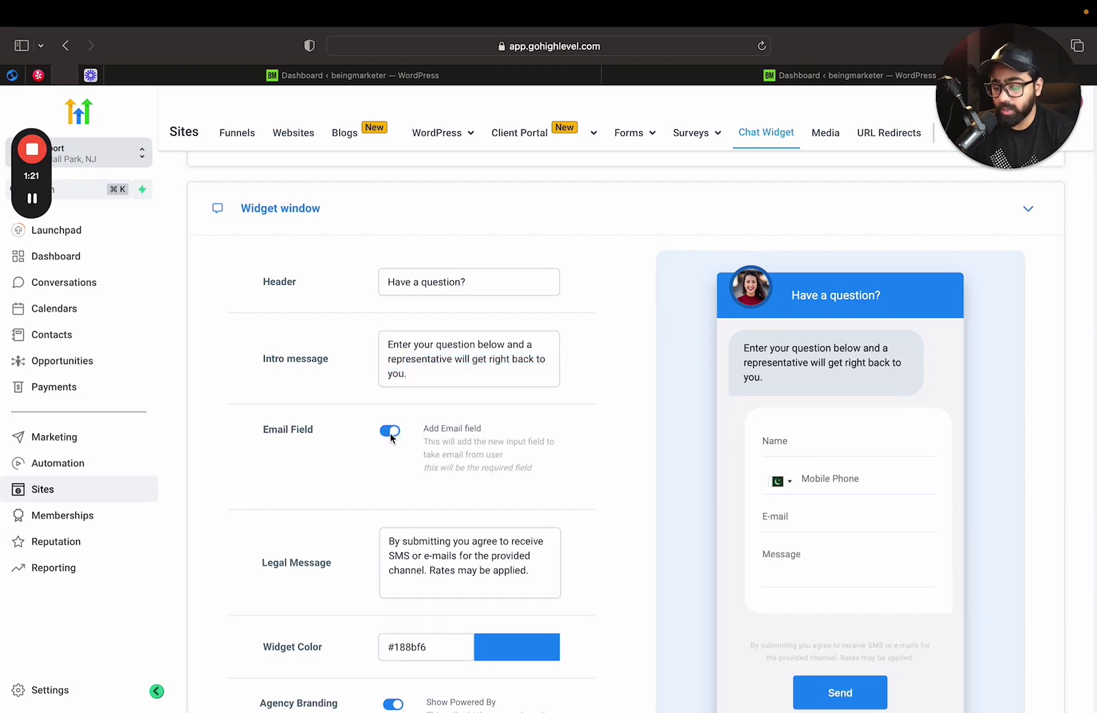
click(390, 434)
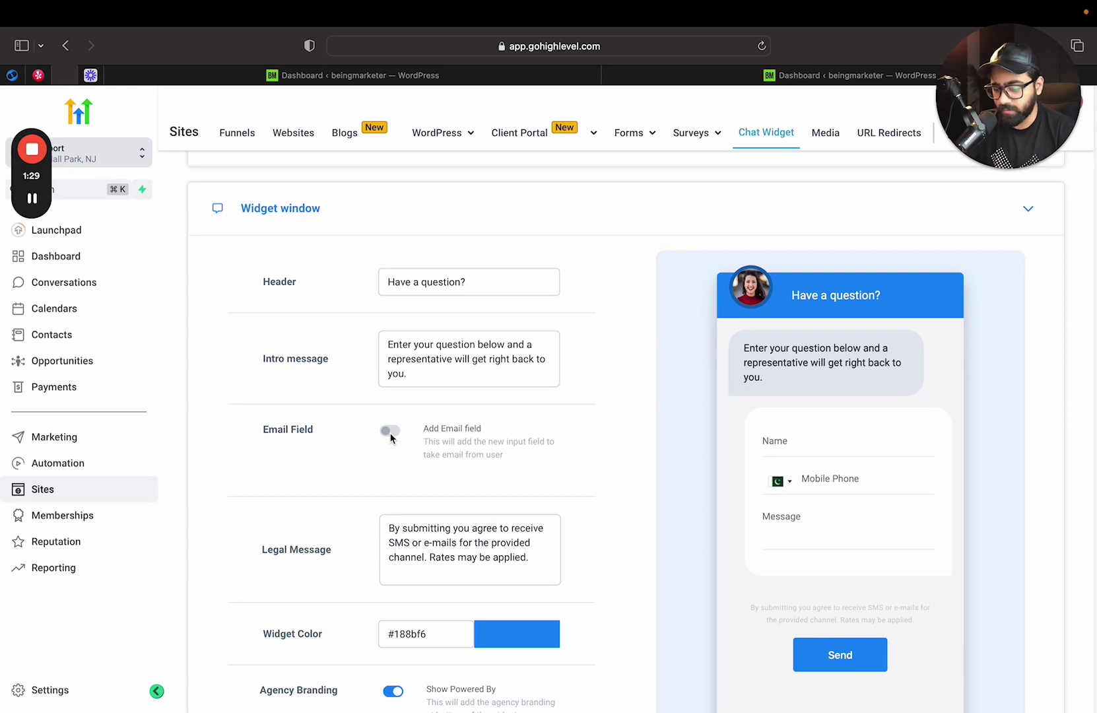
scroll(390, 438, down, 3)
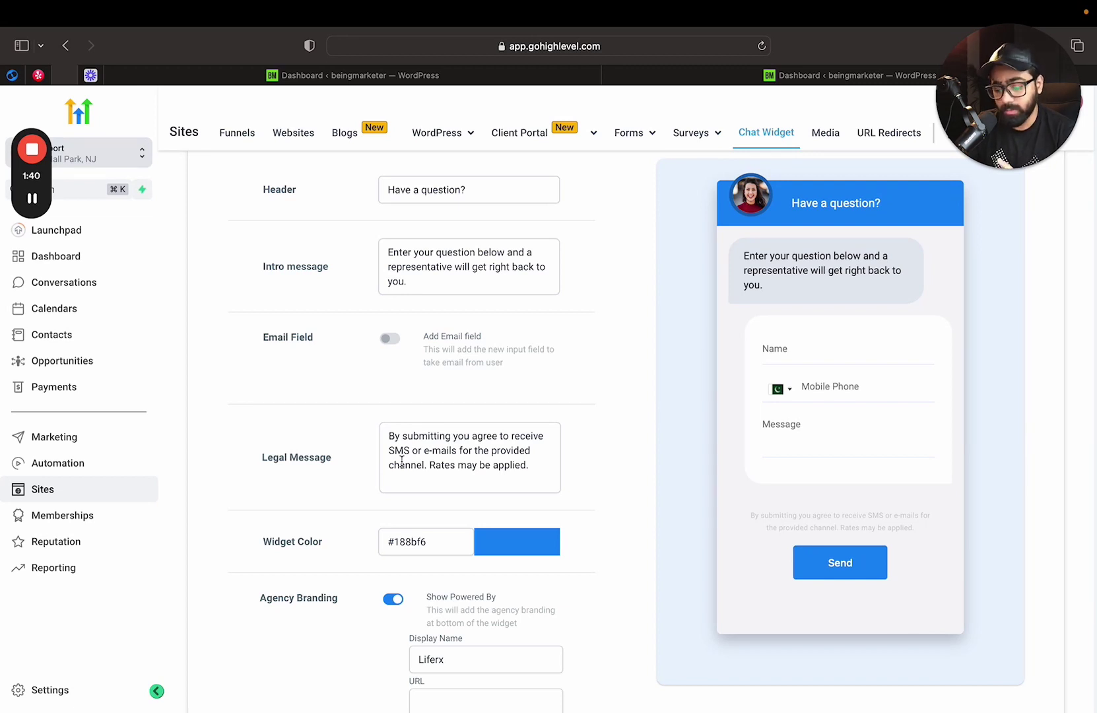
scroll(447, 452, down, 3)
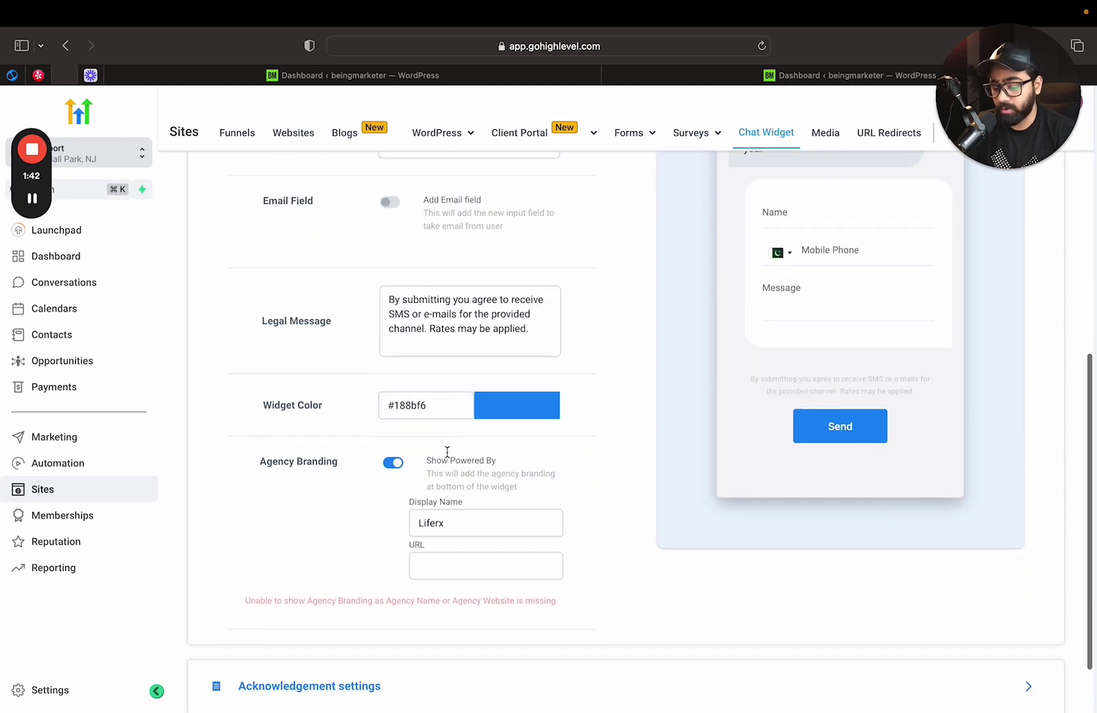
Set the Widget Color to green #1FBC20
click(528, 416)
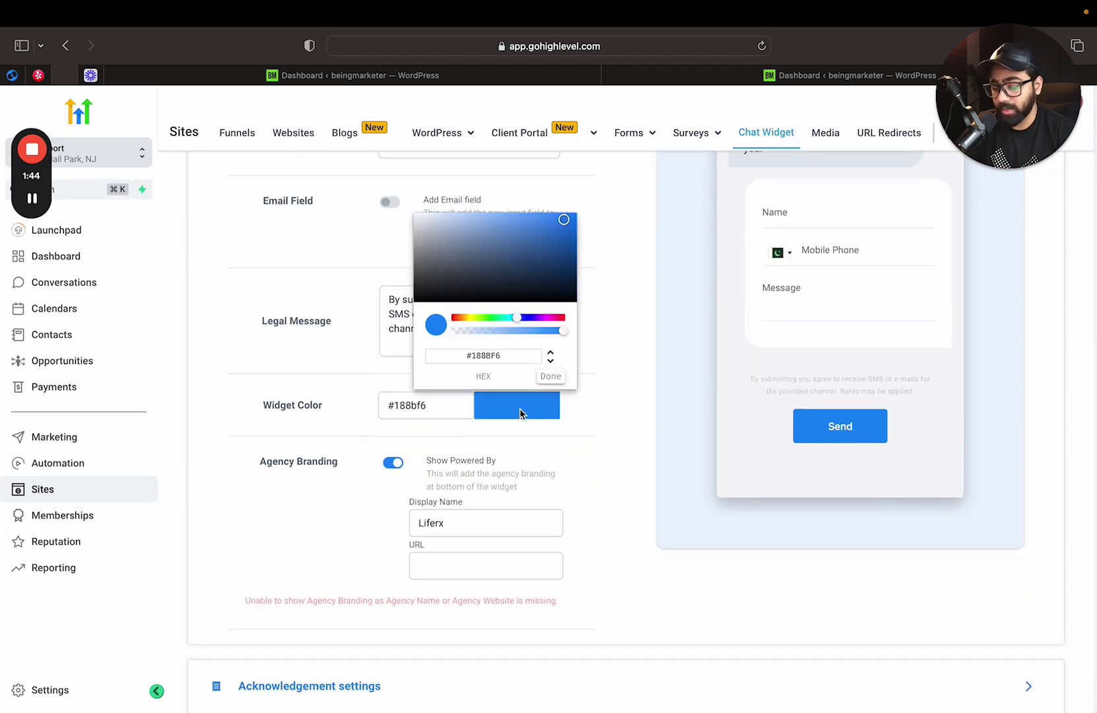
scroll(741, 341, up, 3)
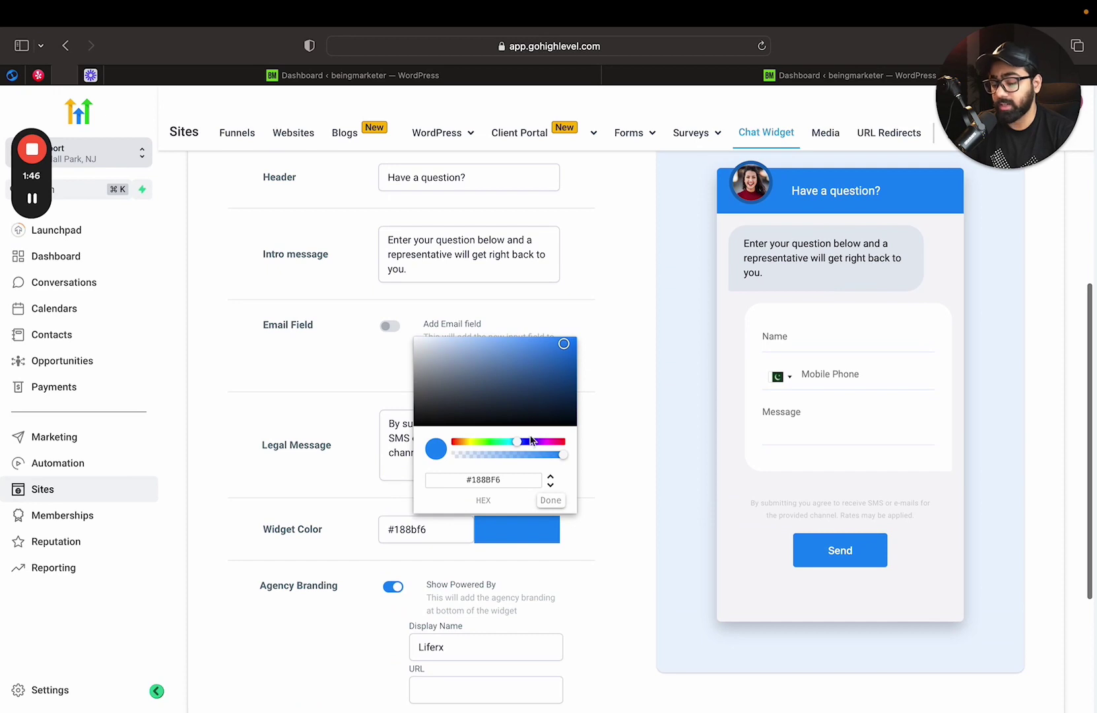
click(521, 446)
drag(521, 445, 489, 443)
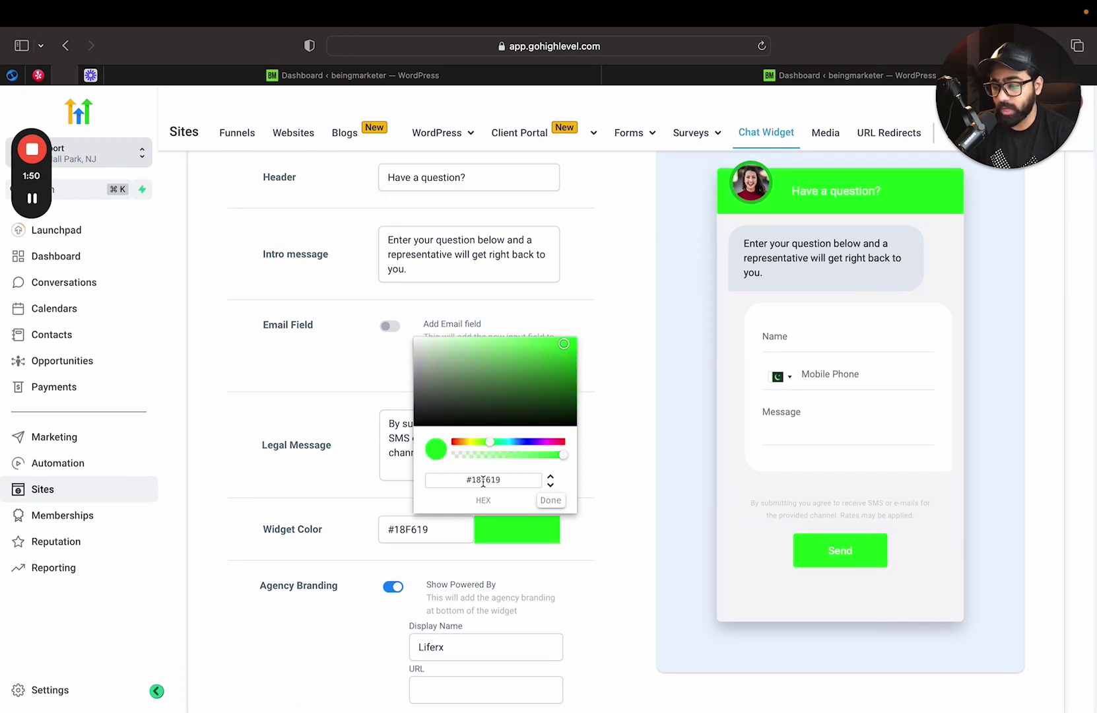
drag(564, 344, 553, 364)
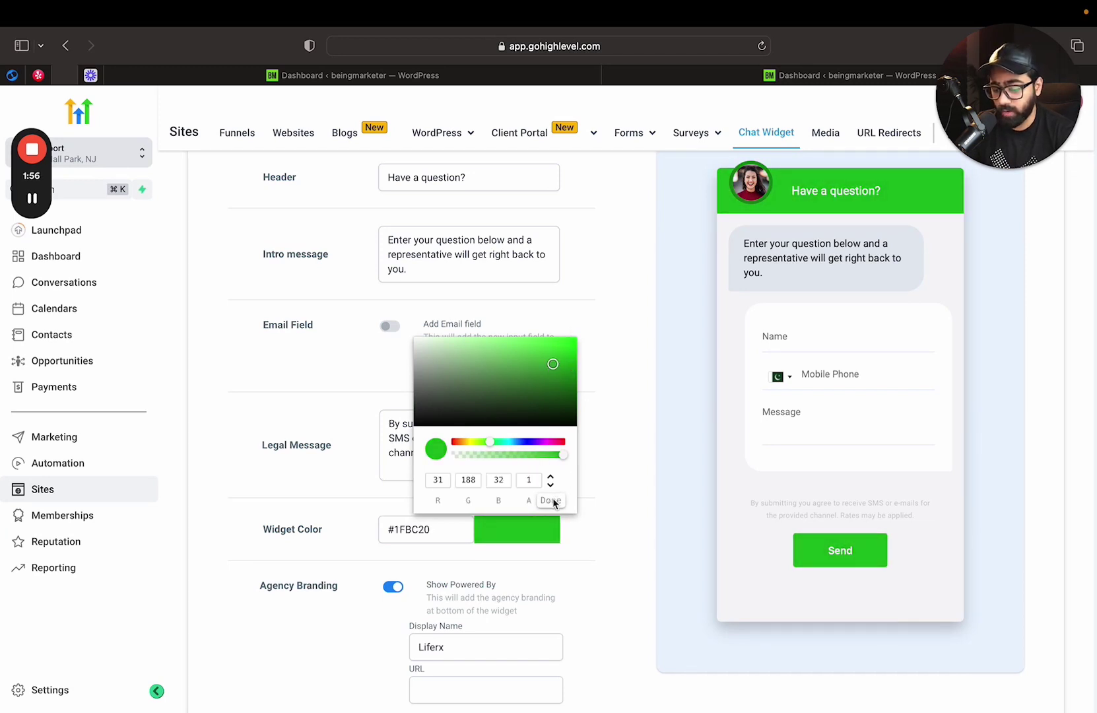
click(551, 500)
scroll(553, 498, down, 2)
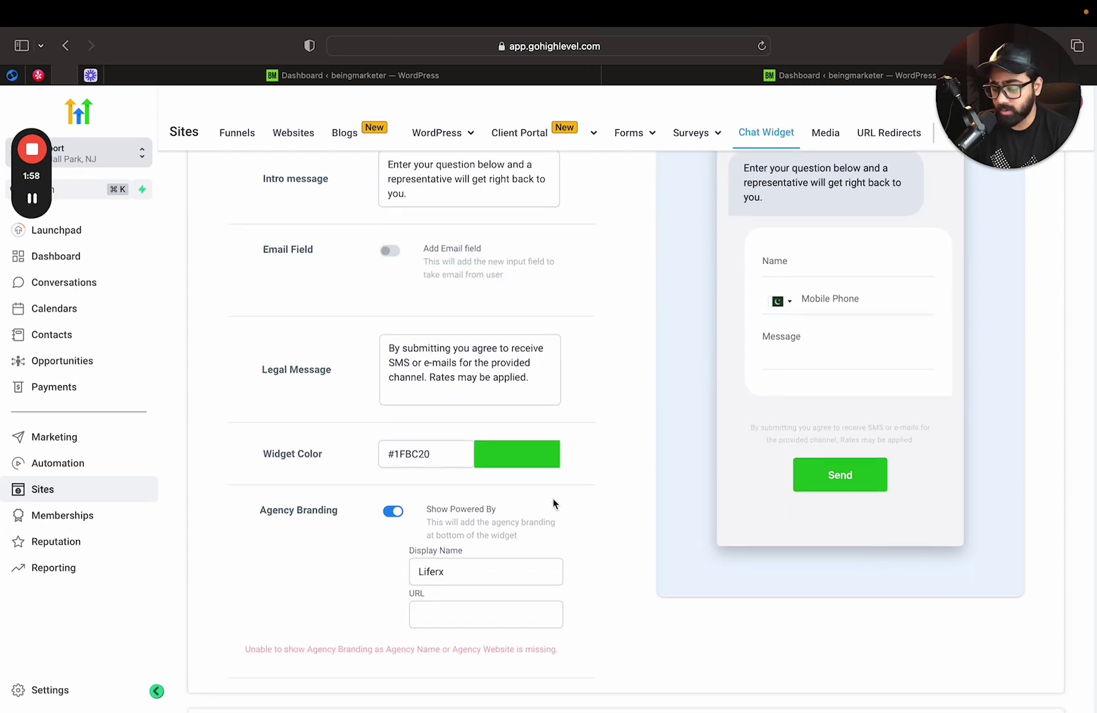
mouse_move(443, 516)
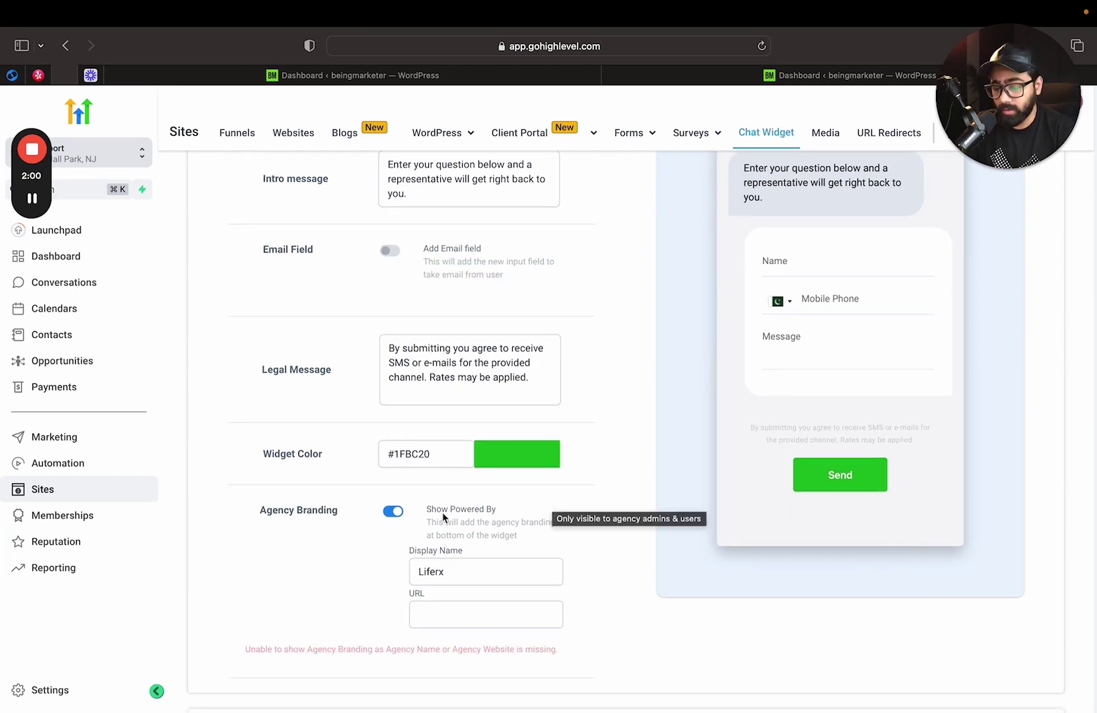
Toggle agency branding off and back on, leaving it enabled
click(394, 512)
click(397, 512)
scroll(654, 400, down, 2)
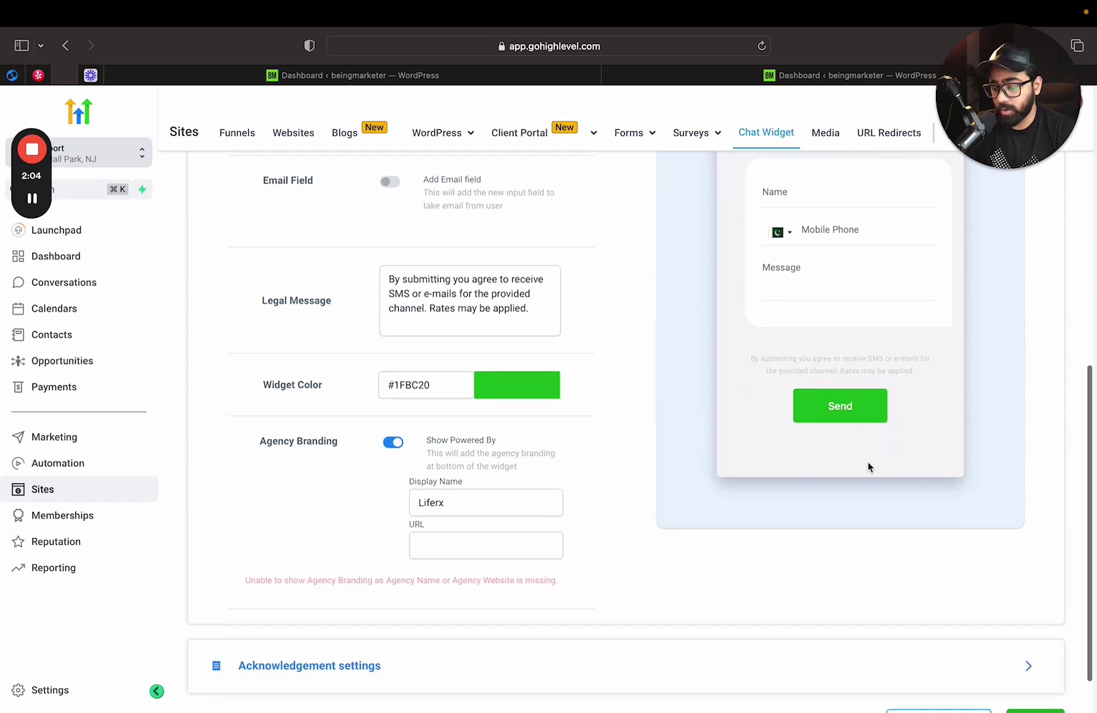
scroll(594, 423, up, 3)
scroll(595, 424, up, 3)
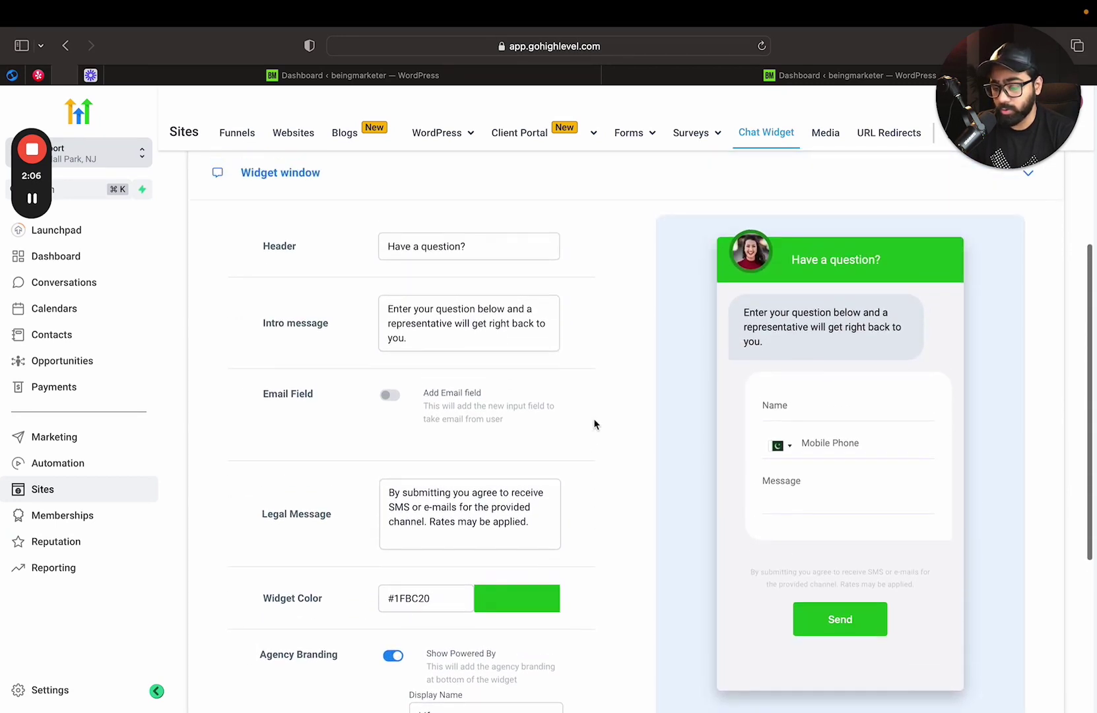
scroll(594, 423, down, 5)
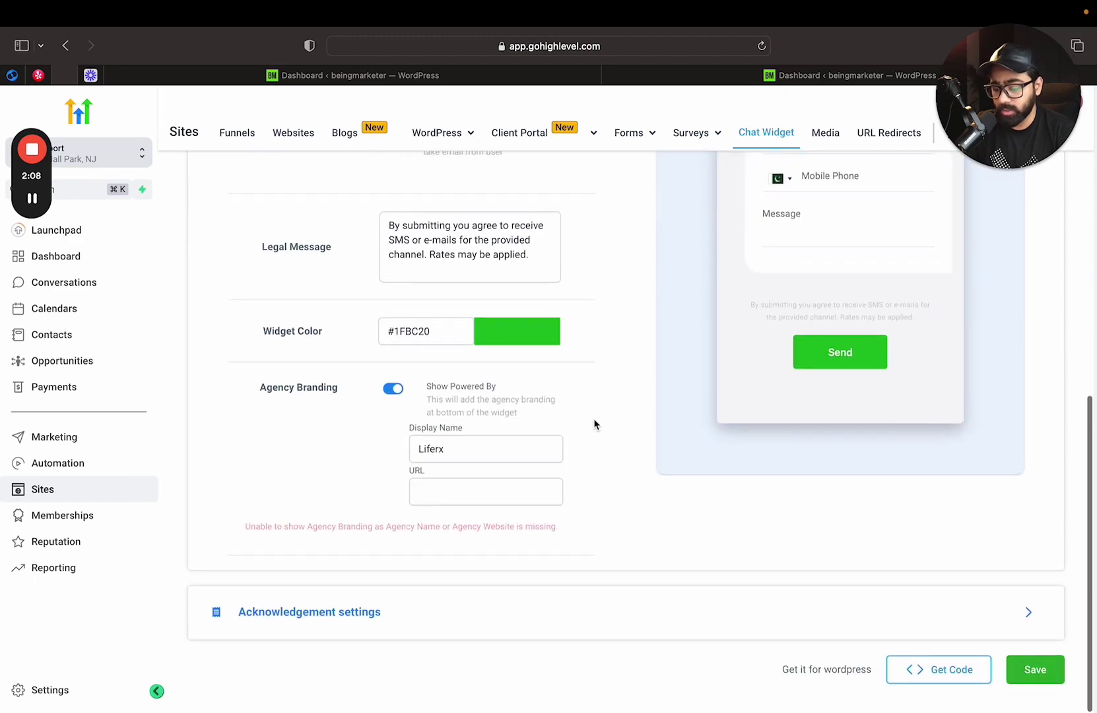
scroll(594, 424, up, 5)
scroll(594, 423, up, 3)
scroll(725, 330, up, 2)
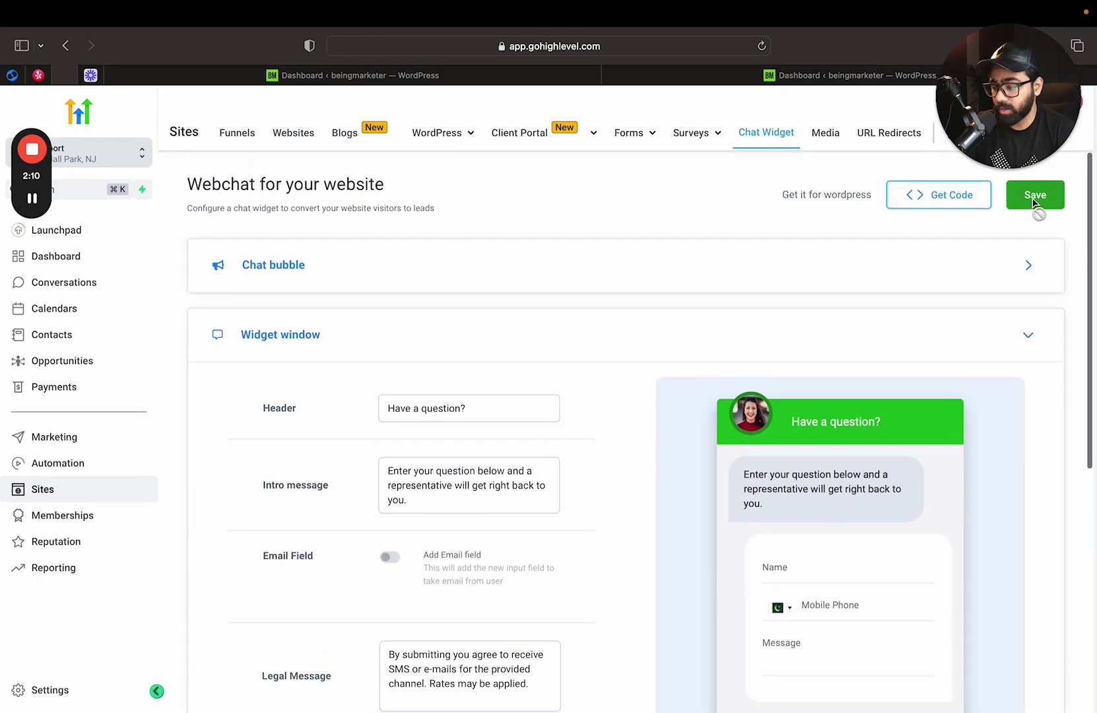
Save the green widget settings and expand the acknowledgement settings
click(1032, 196)
click(301, 416)
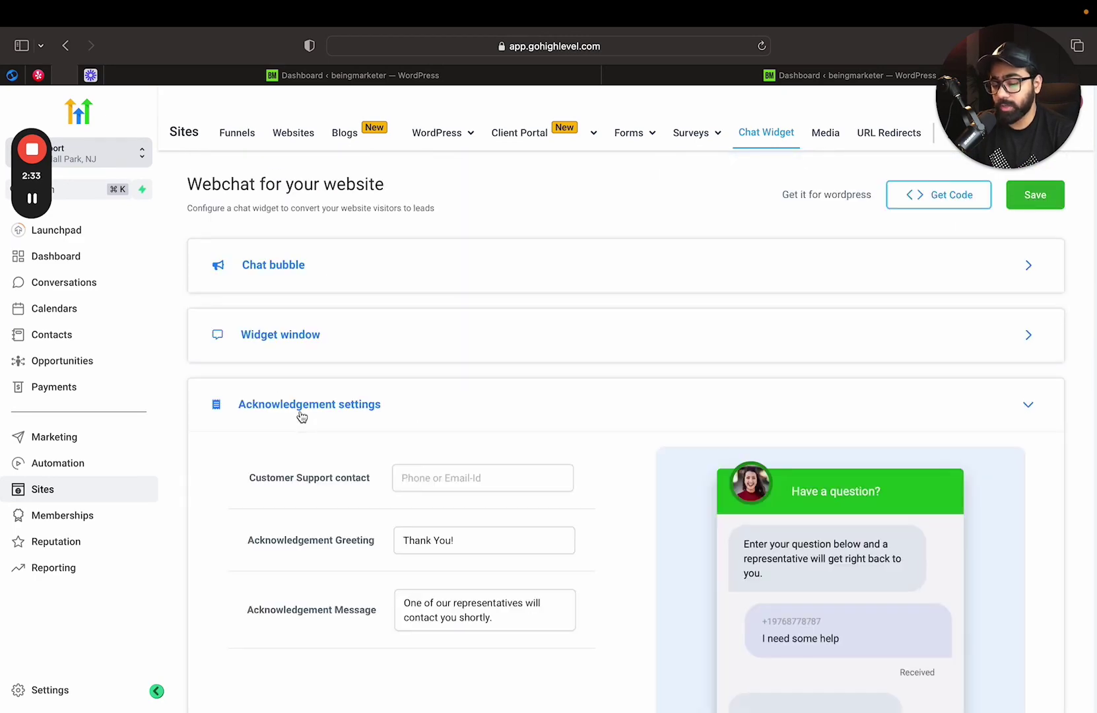
scroll(300, 415, down, 1)
scroll(300, 417, down, 1)
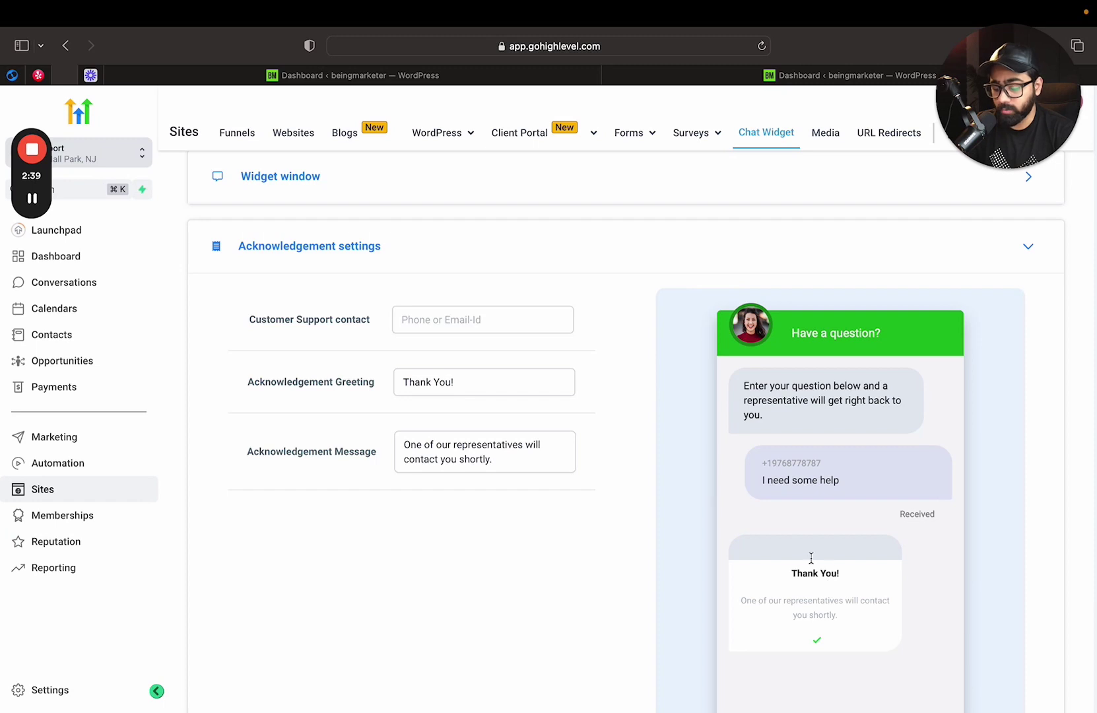
click(438, 320)
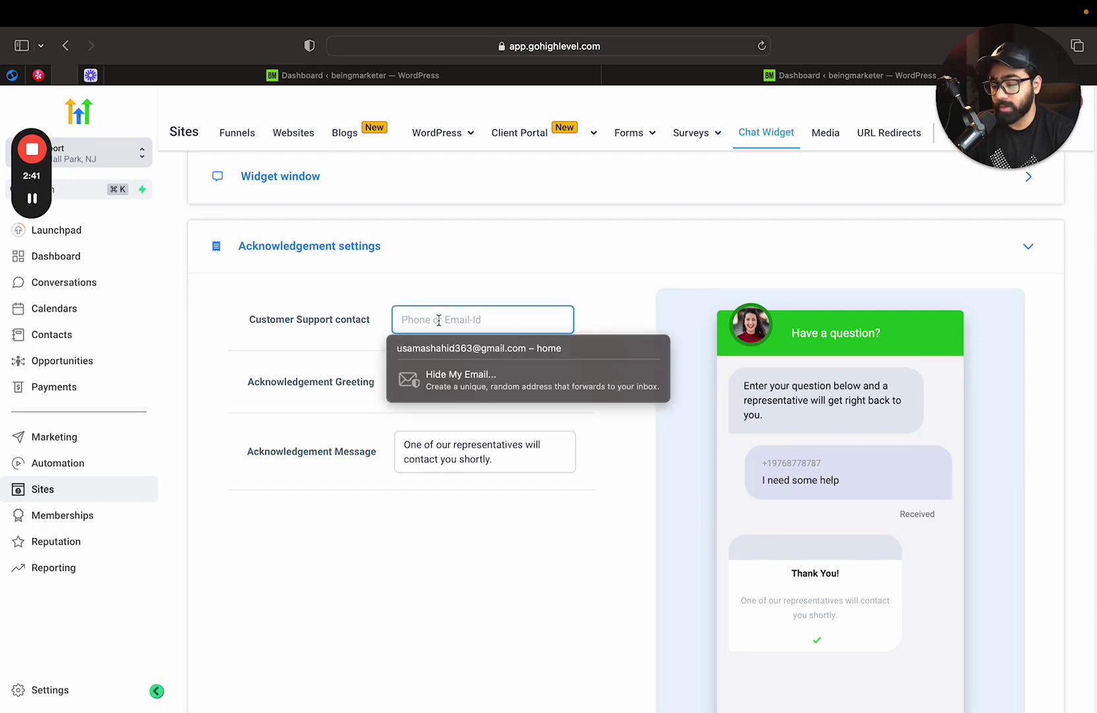
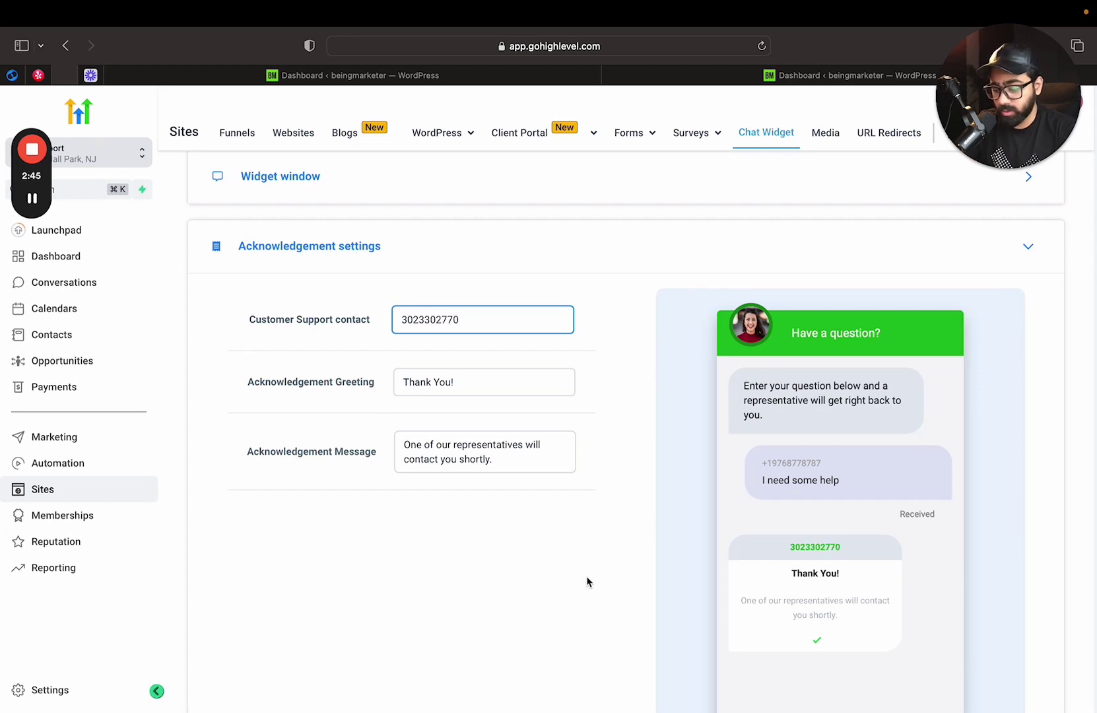
click(586, 576)
scroll(594, 574, down, 2)
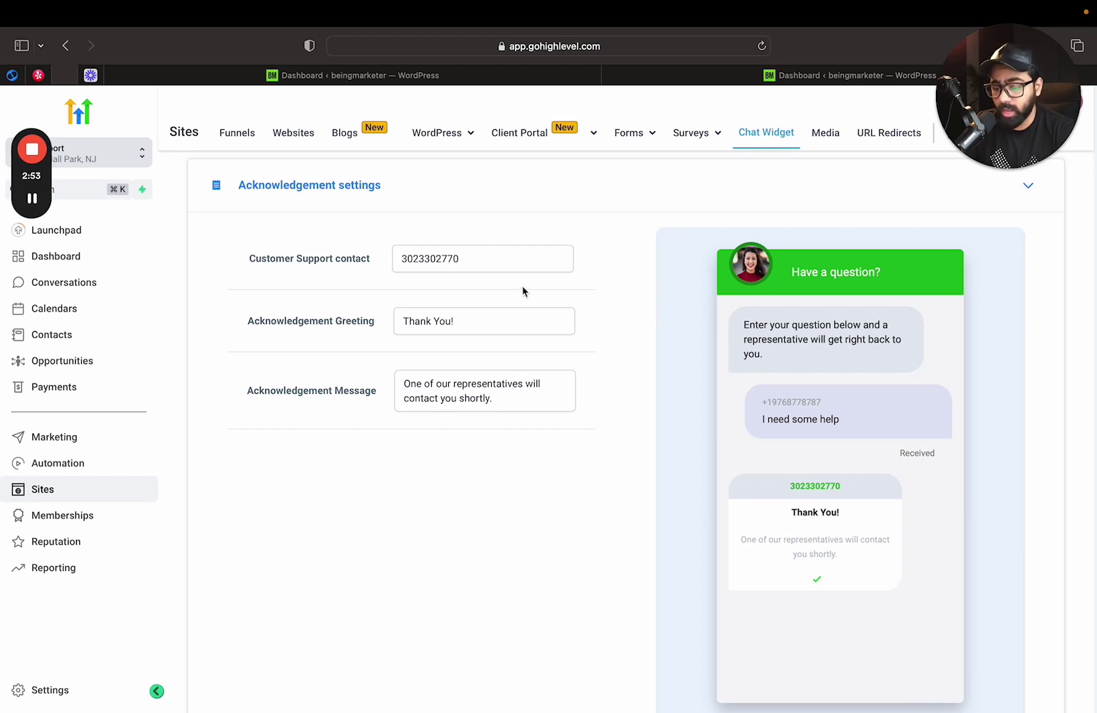
scroll(558, 345, down, 3)
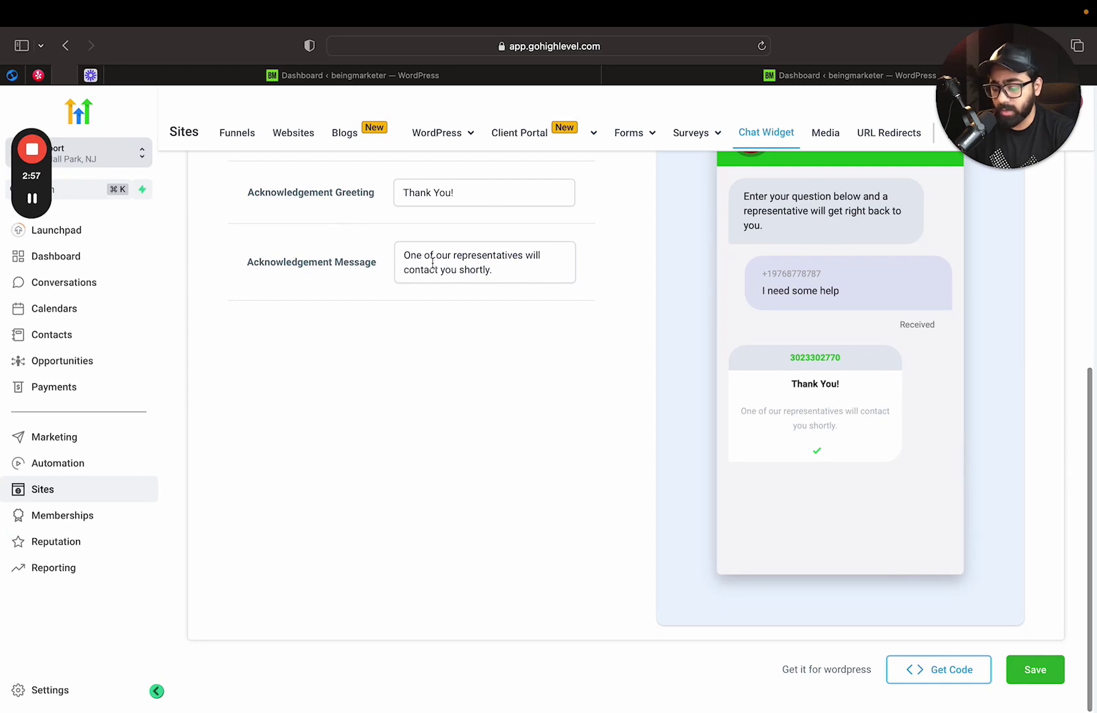
click(1035, 670)
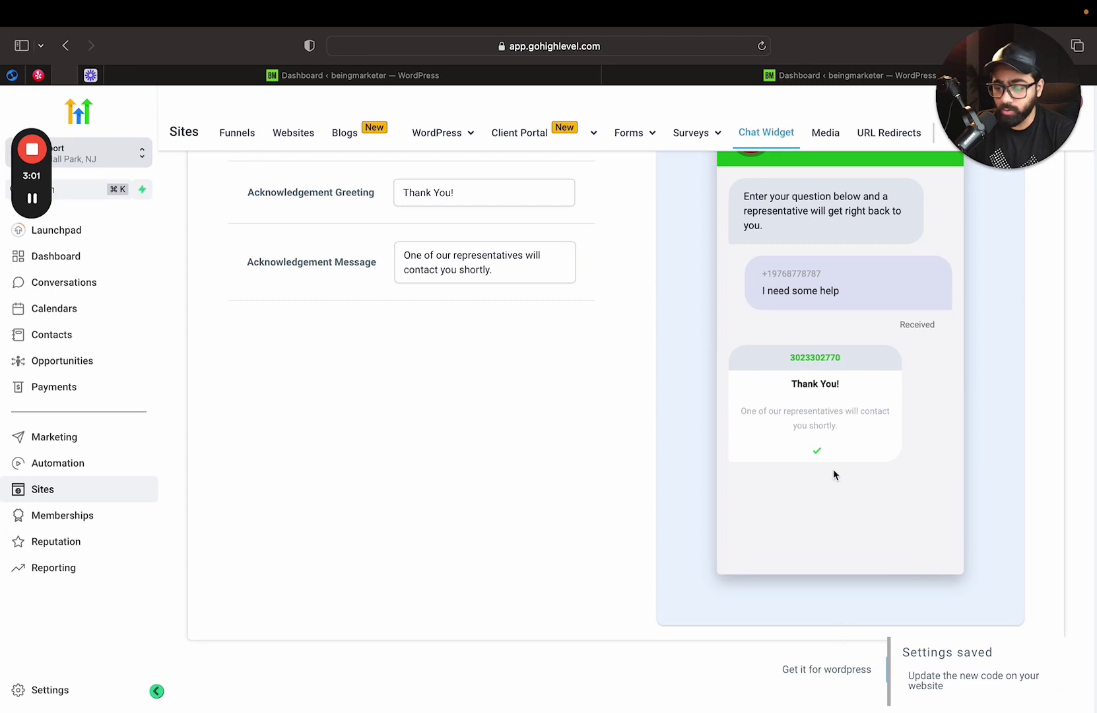
scroll(829, 355, up, 5)
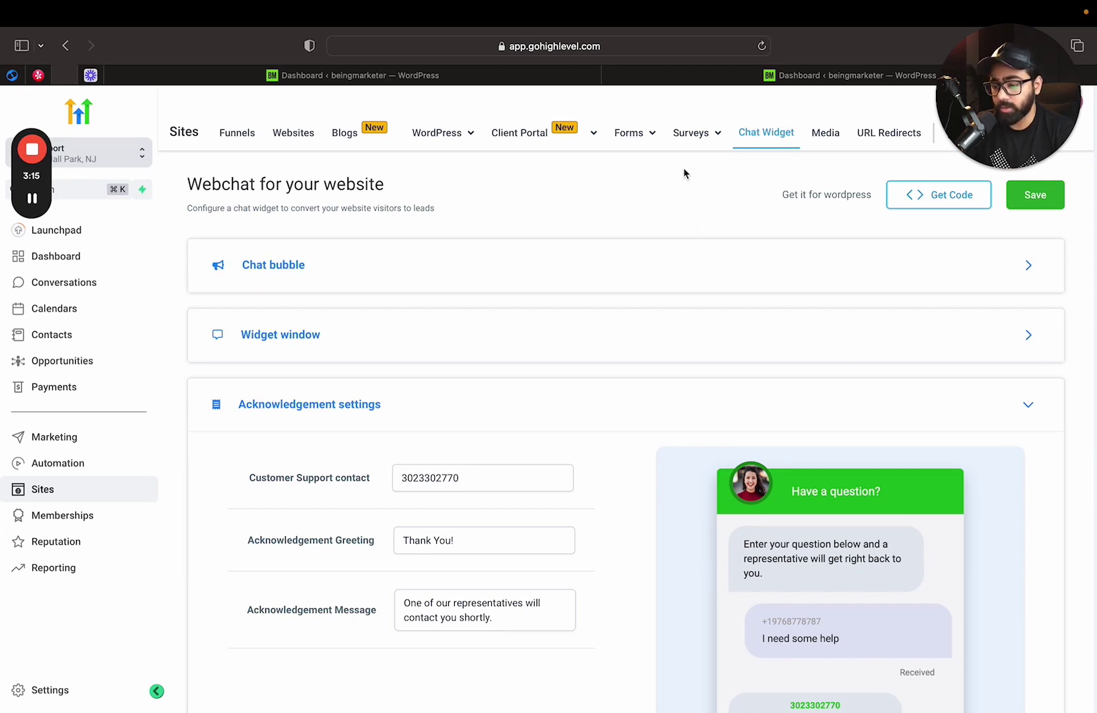
Search WordPress Plugins > Add New for 'leadconnector'
click(691, 77)
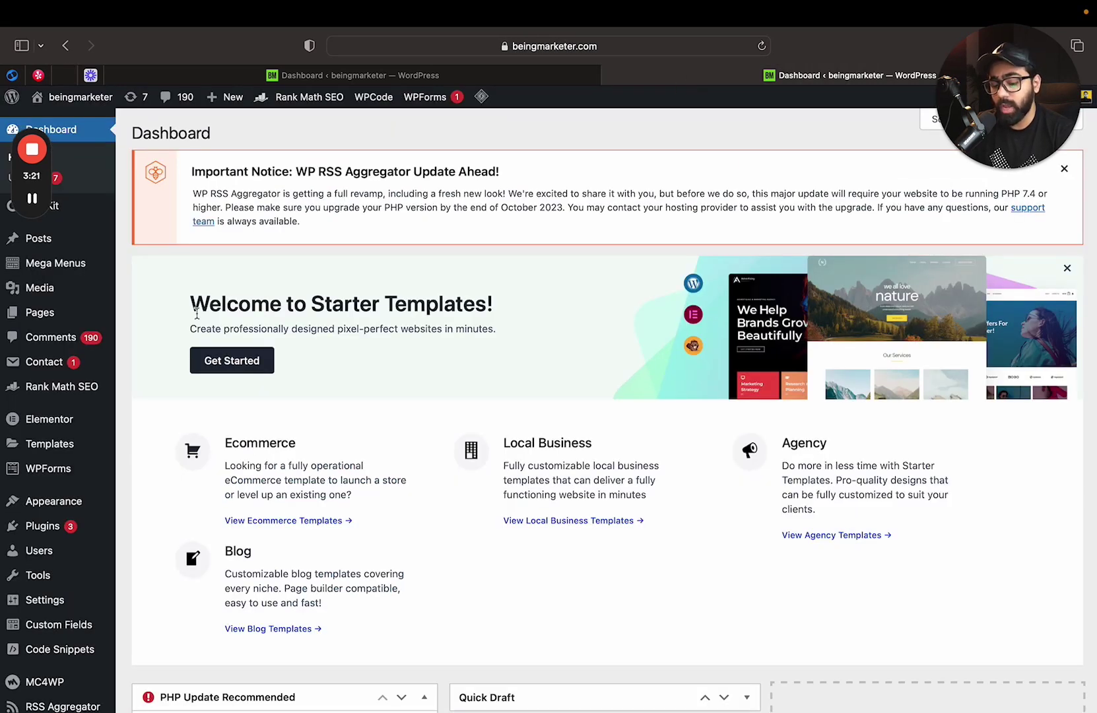
mouse_move(42, 526)
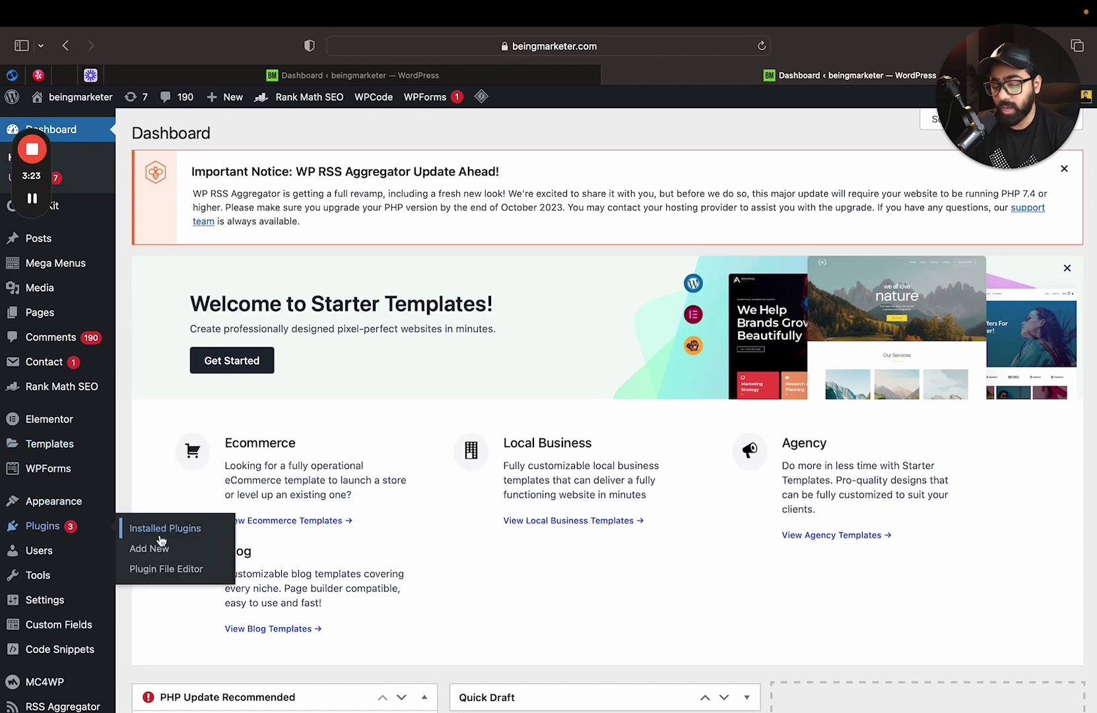
click(157, 550)
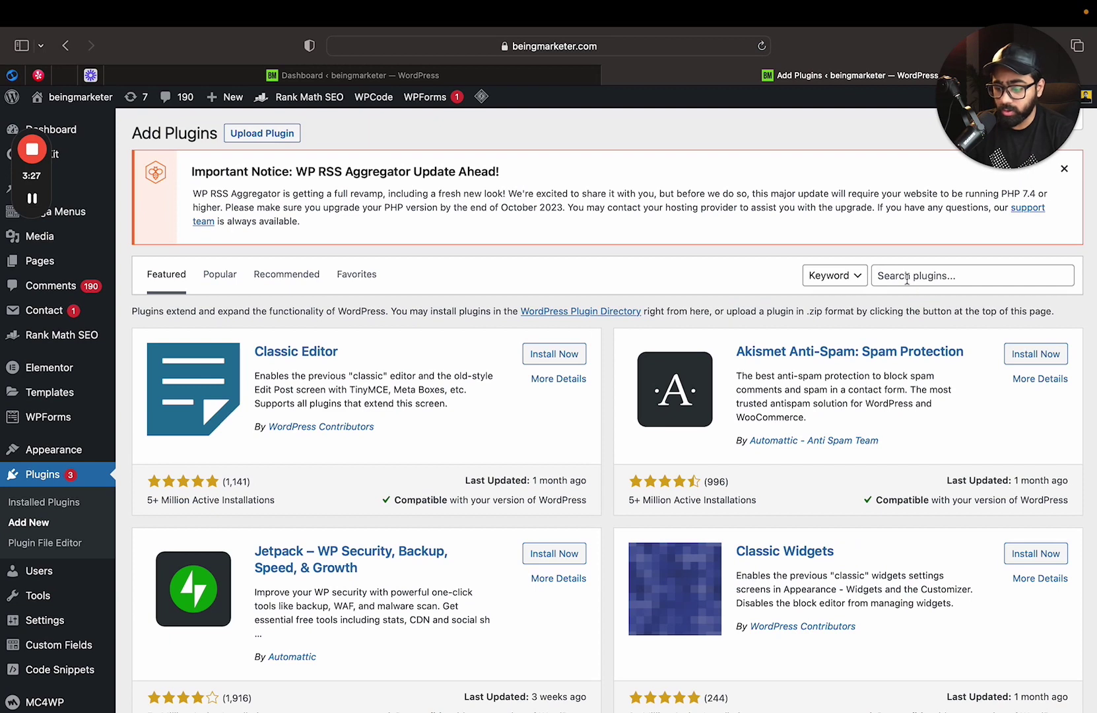
click(907, 279)
text(leadc)
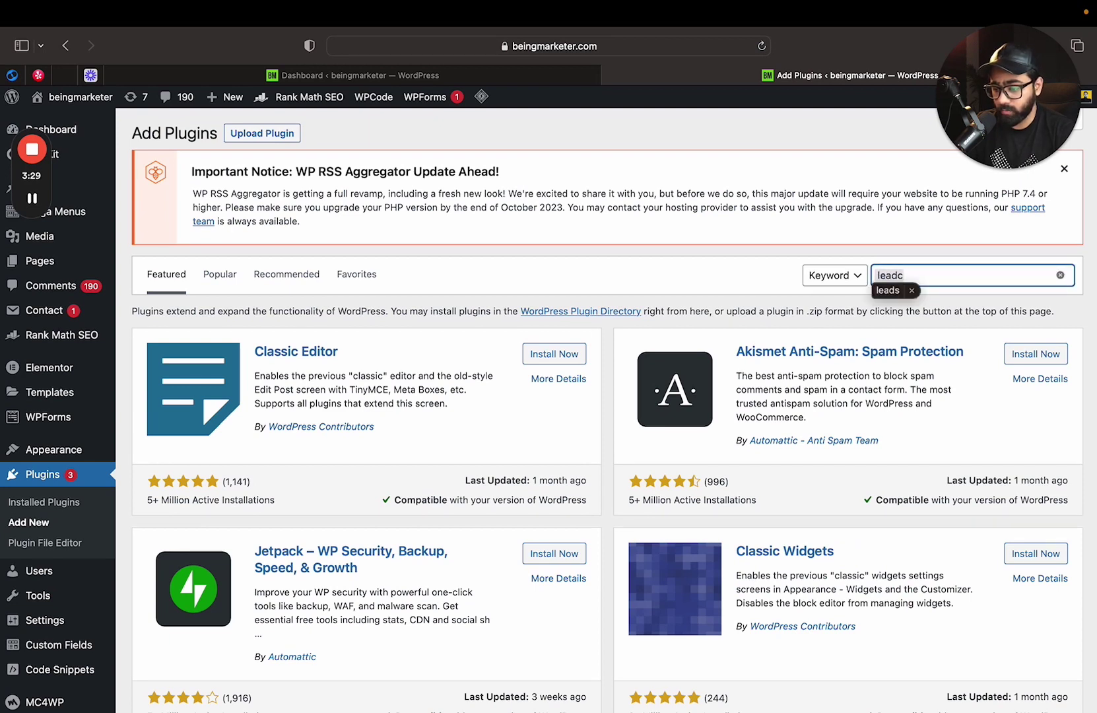
text(oone)
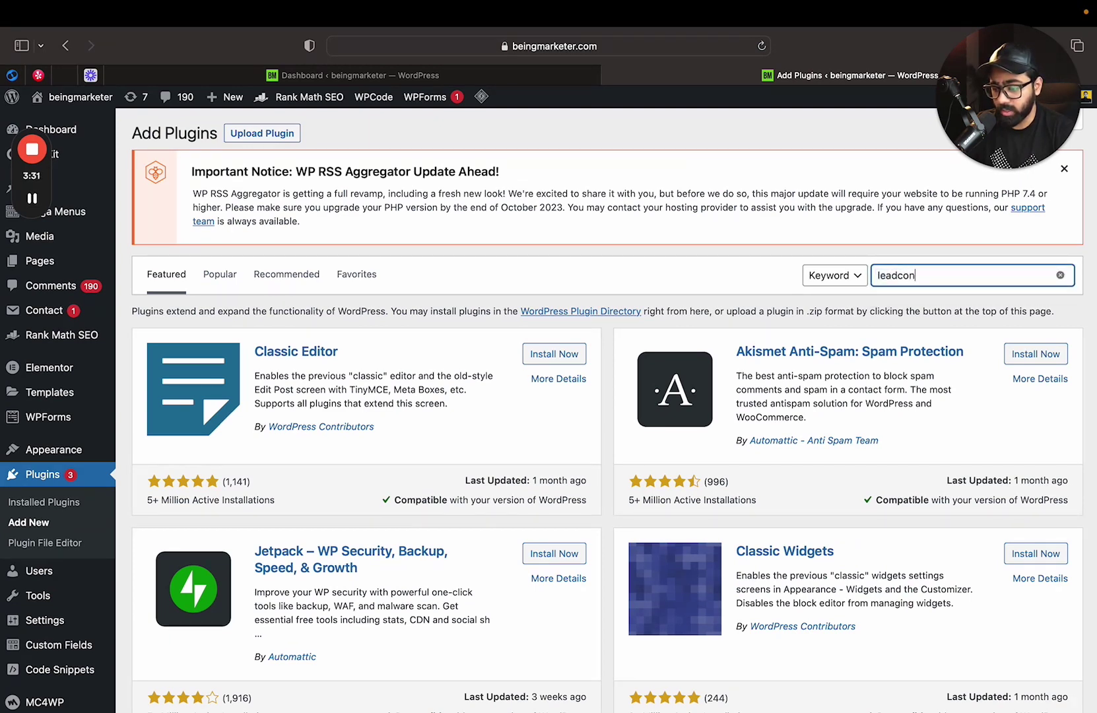
text(ec)
key(Left)
key(Left)
key(Left)
text(n)
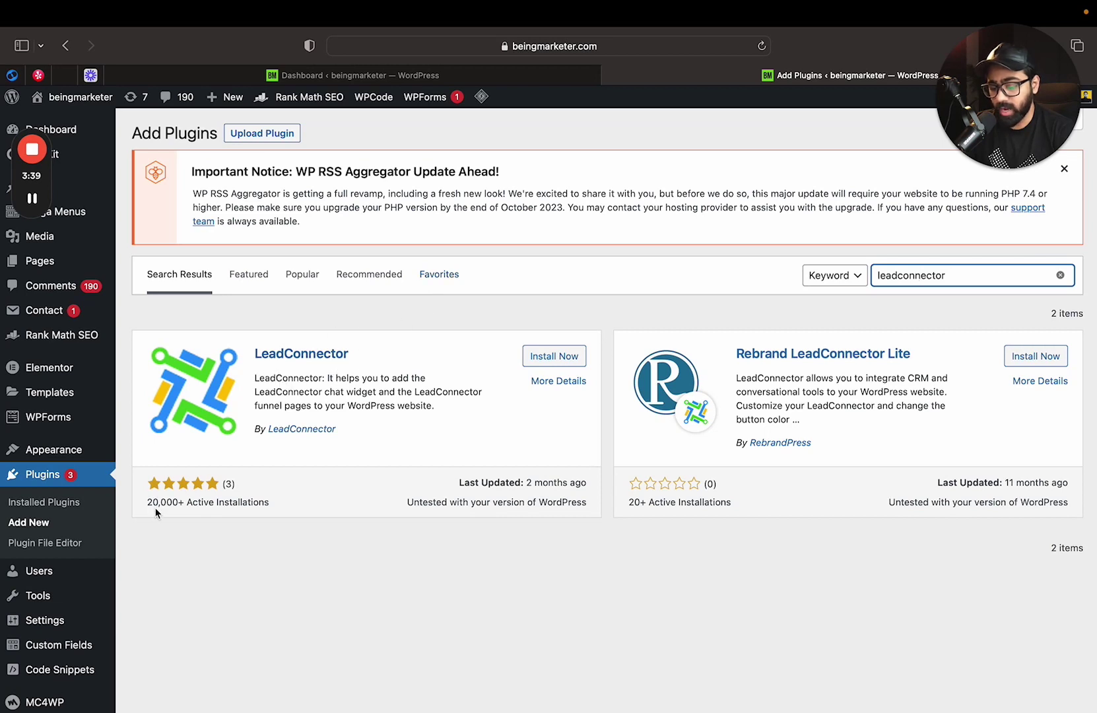
Install and activate LeadConnector, then go to its Lead Connector settings page
click(566, 357)
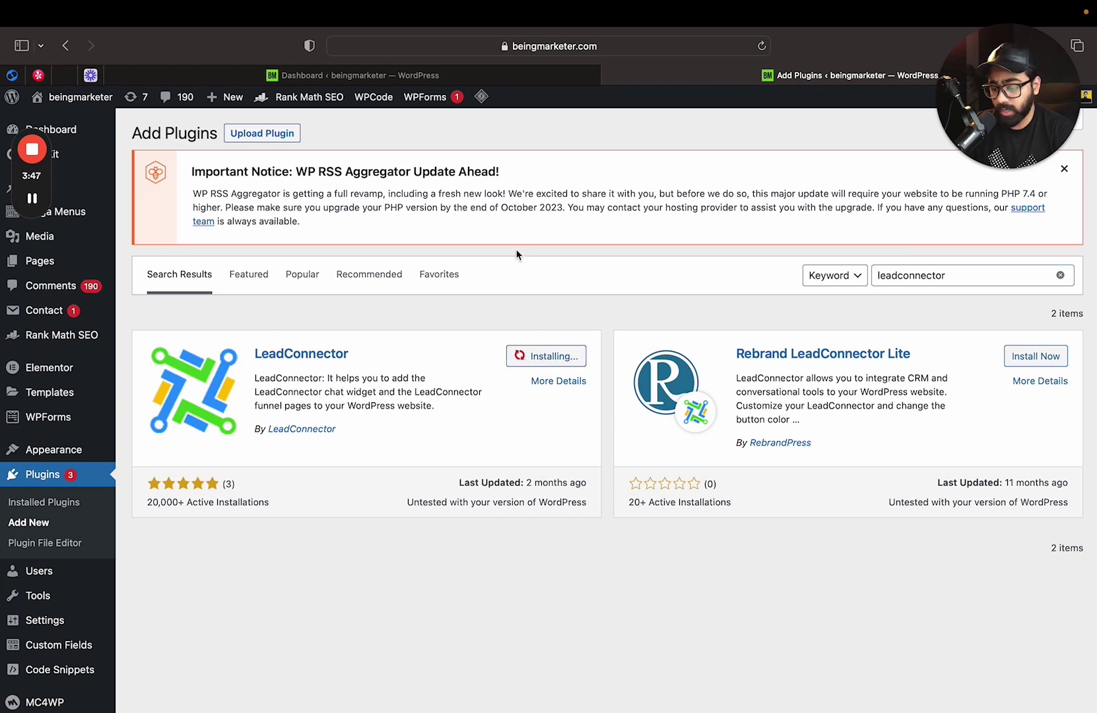
click(559, 362)
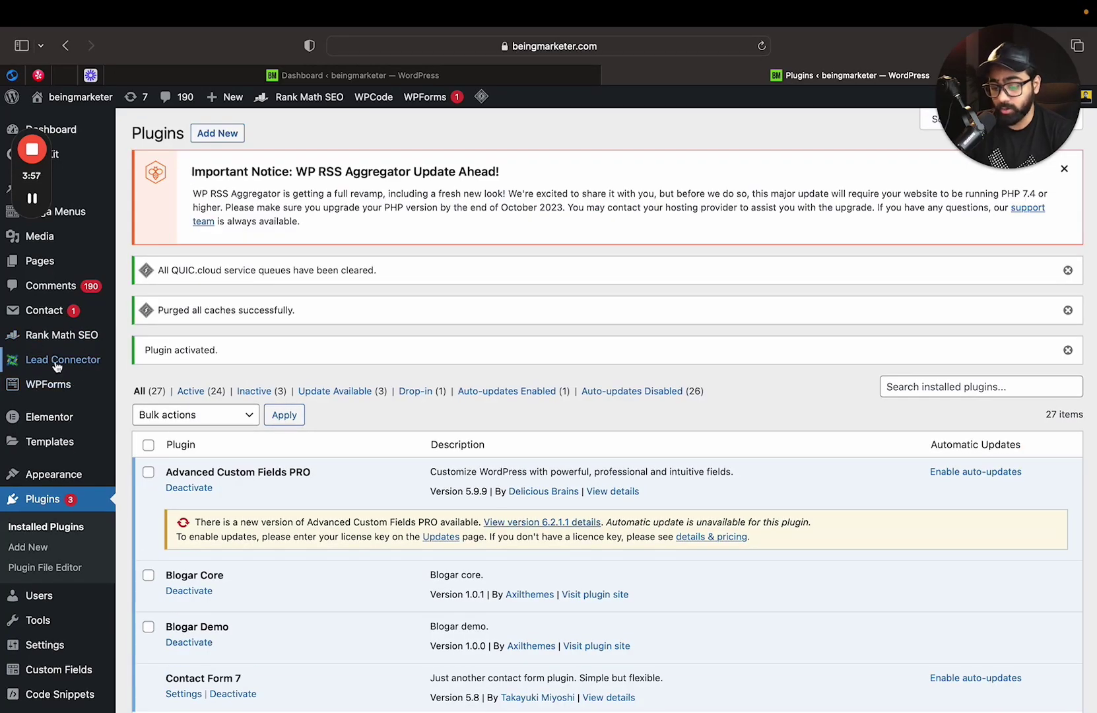
click(69, 366)
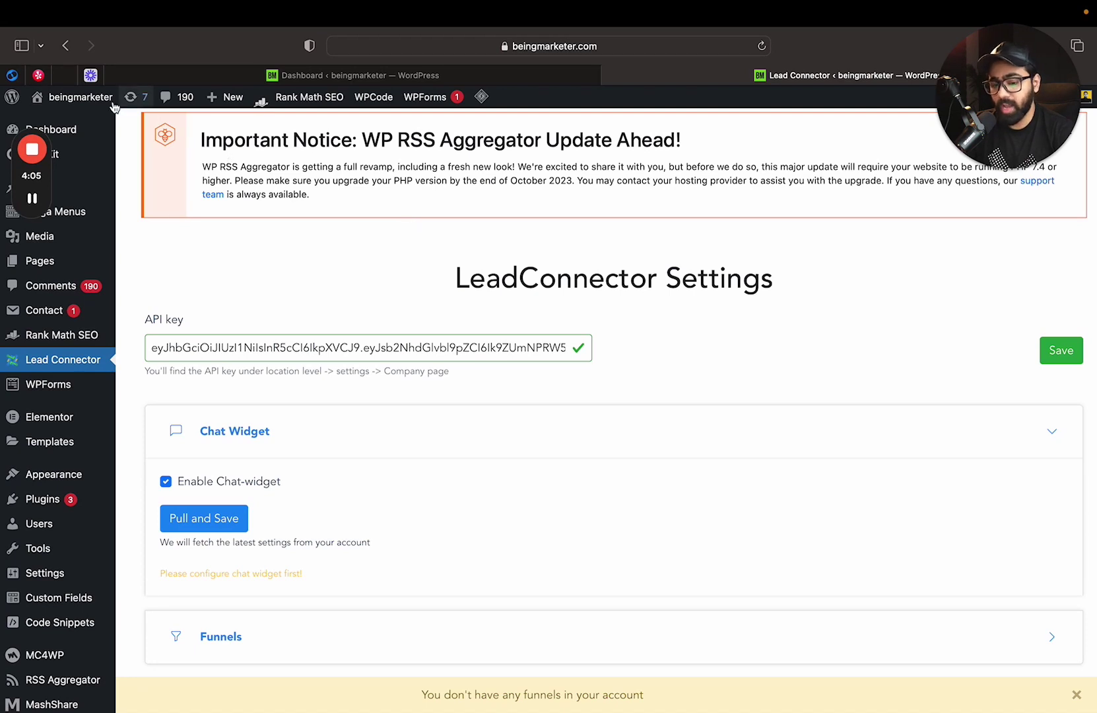
Copy the location API key from GoHighLevel Settings > Business Profile
click(66, 76)
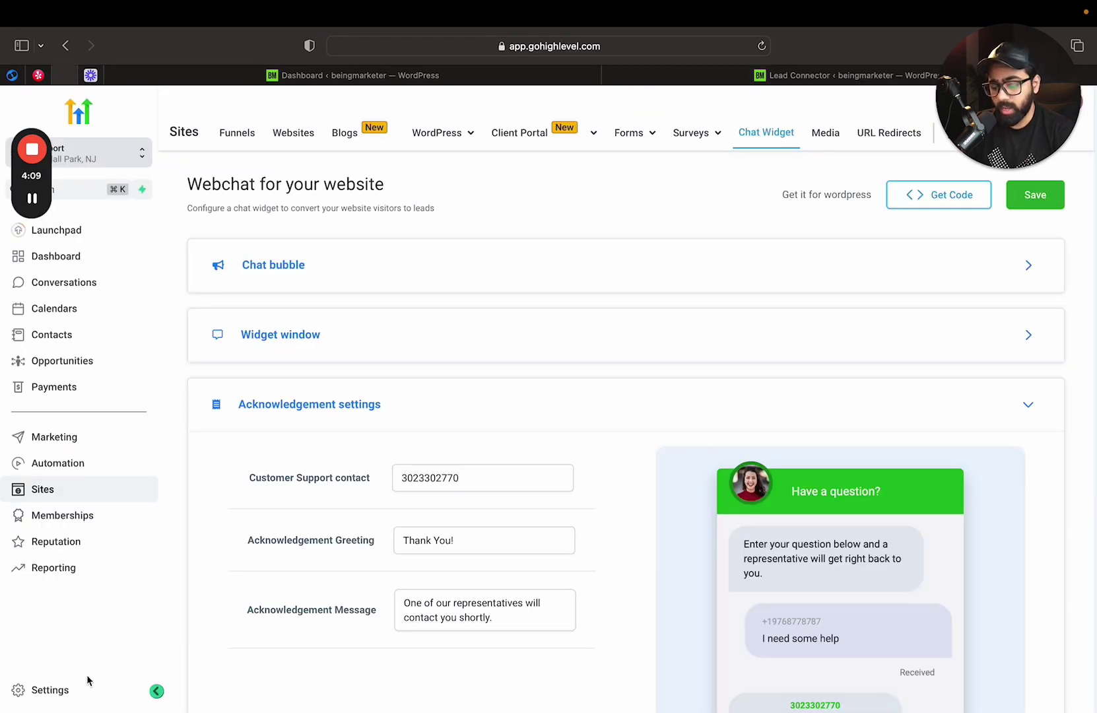
click(53, 691)
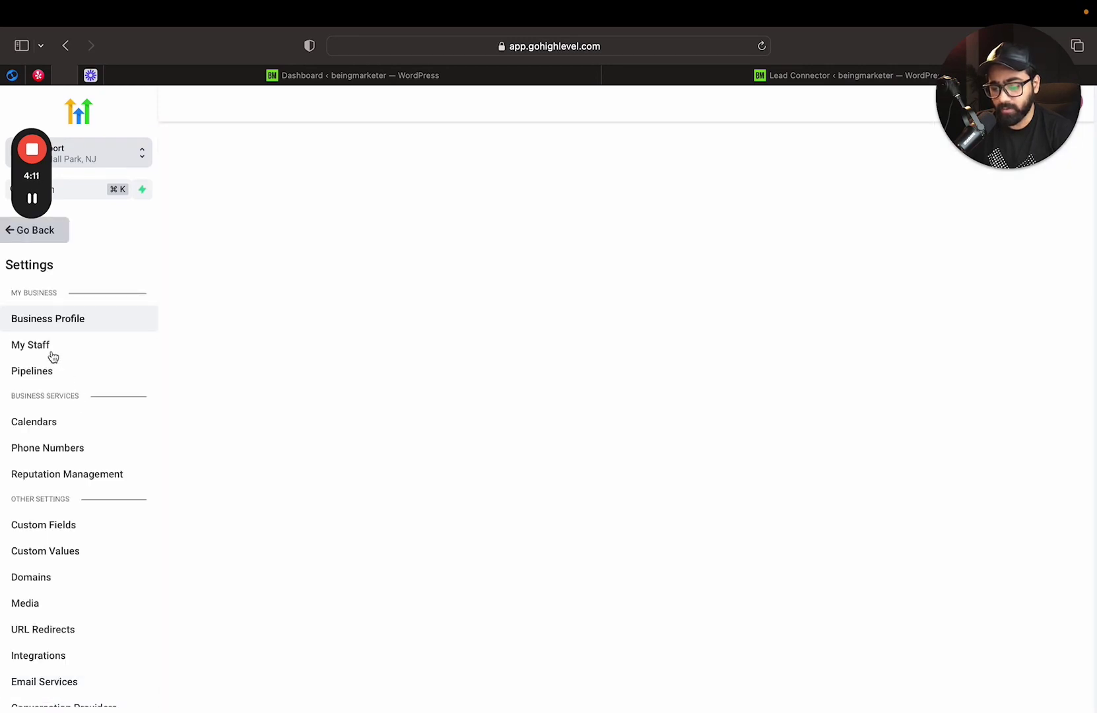
scroll(452, 366, down, 5)
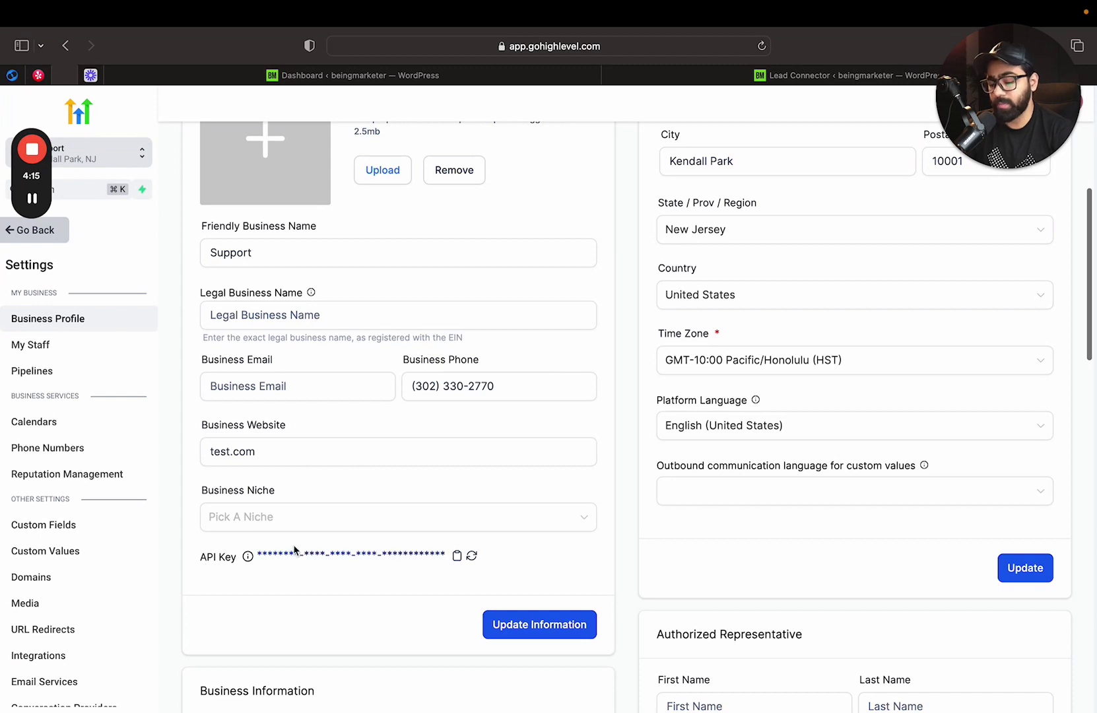
click(456, 556)
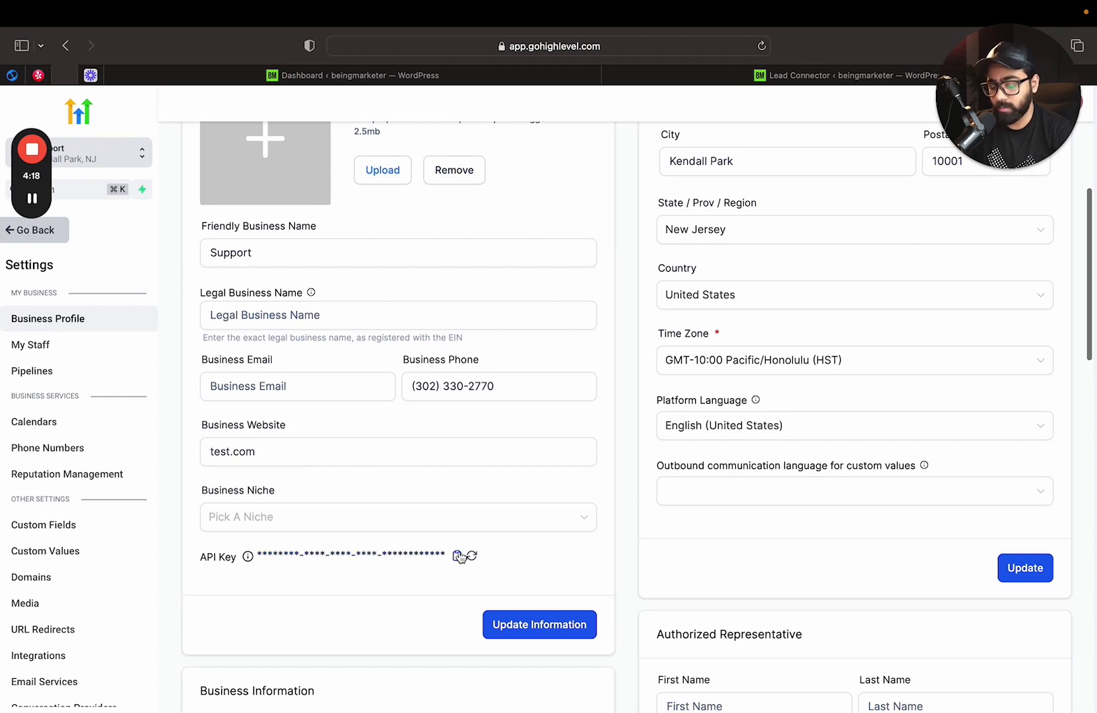
click(457, 556)
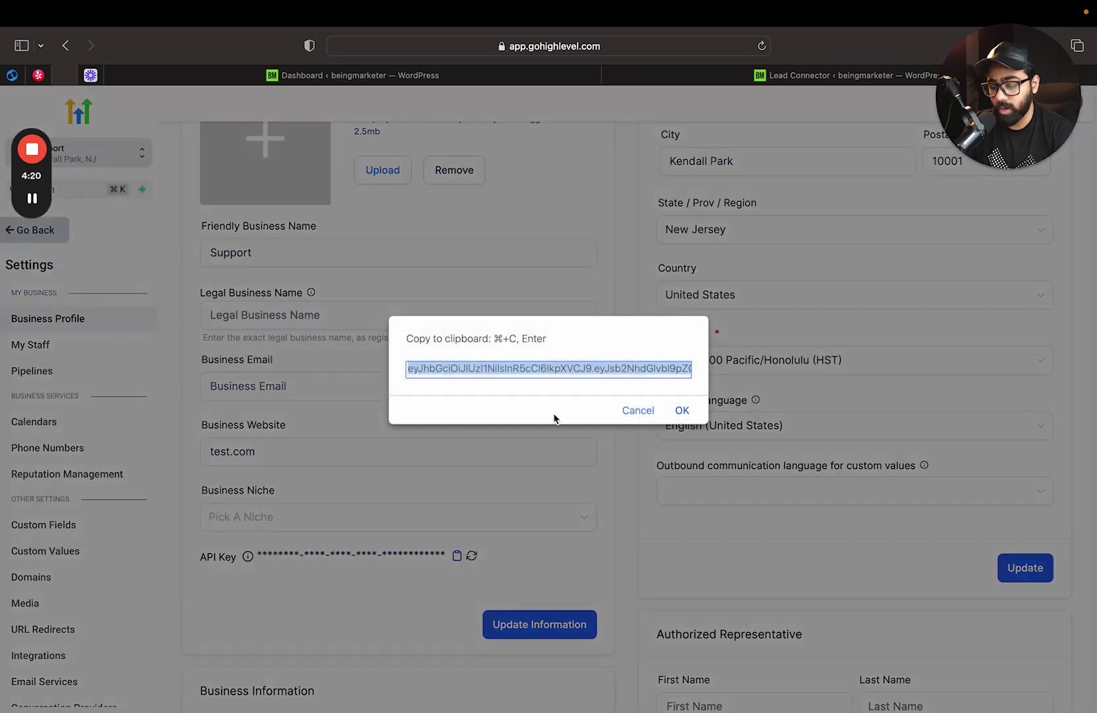
double_click(564, 370)
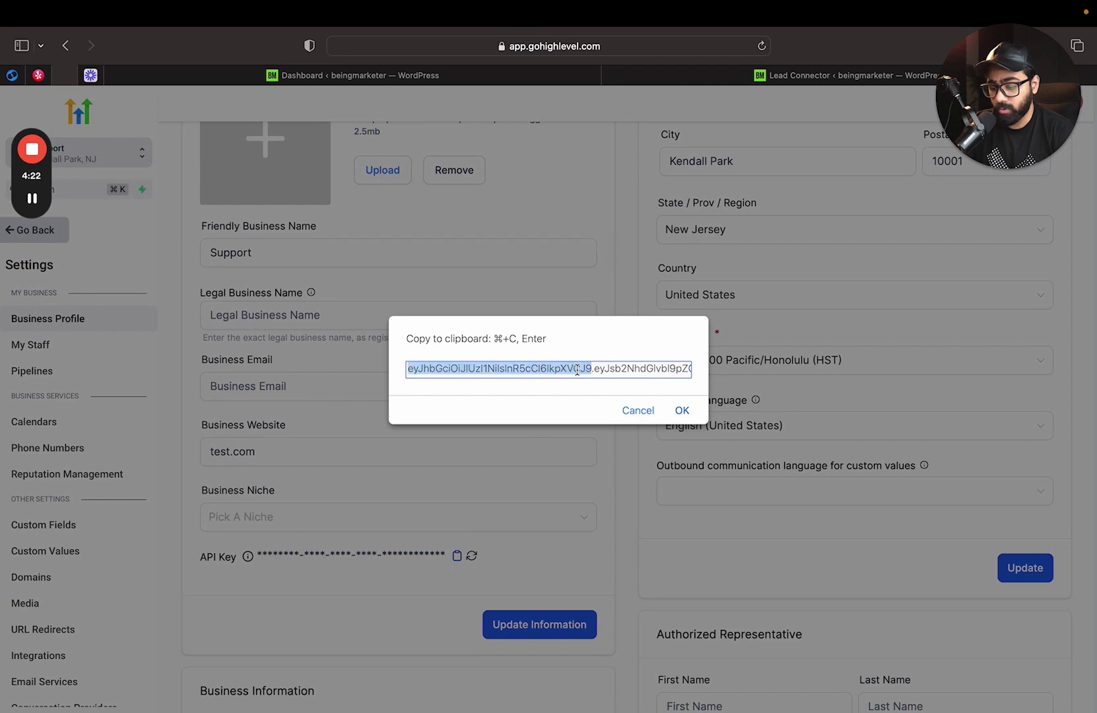
drag(585, 369, 602, 370)
click(680, 410)
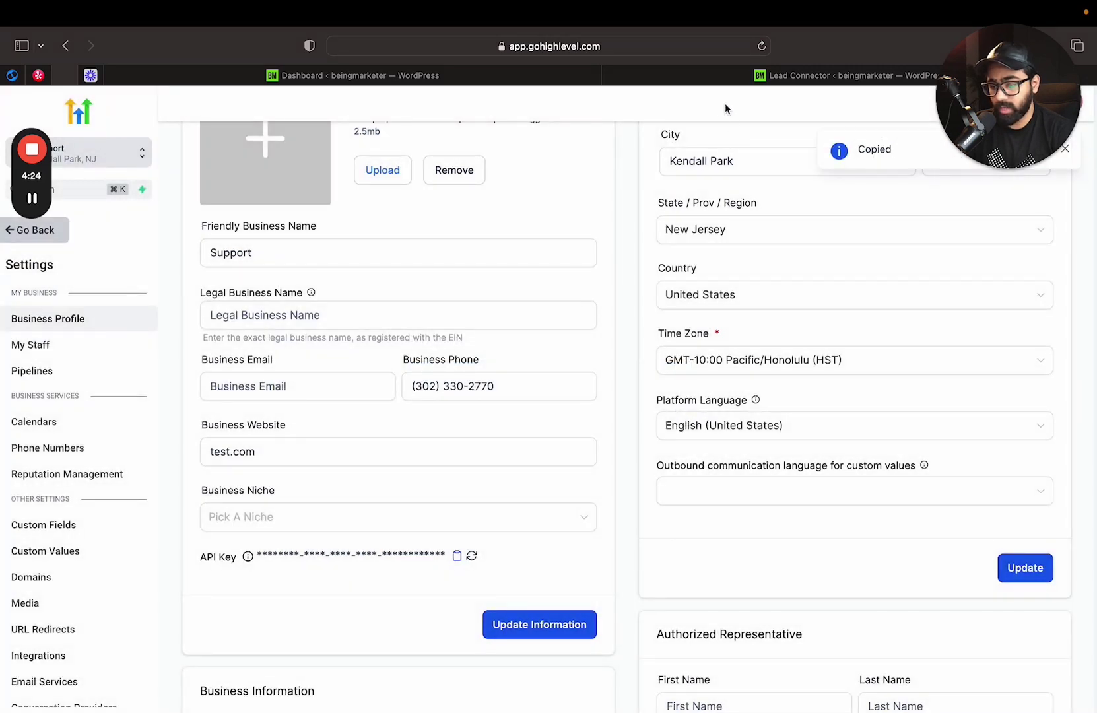
Paste and save the API key in LeadConnector, then pull the chat widget settings
click(712, 79)
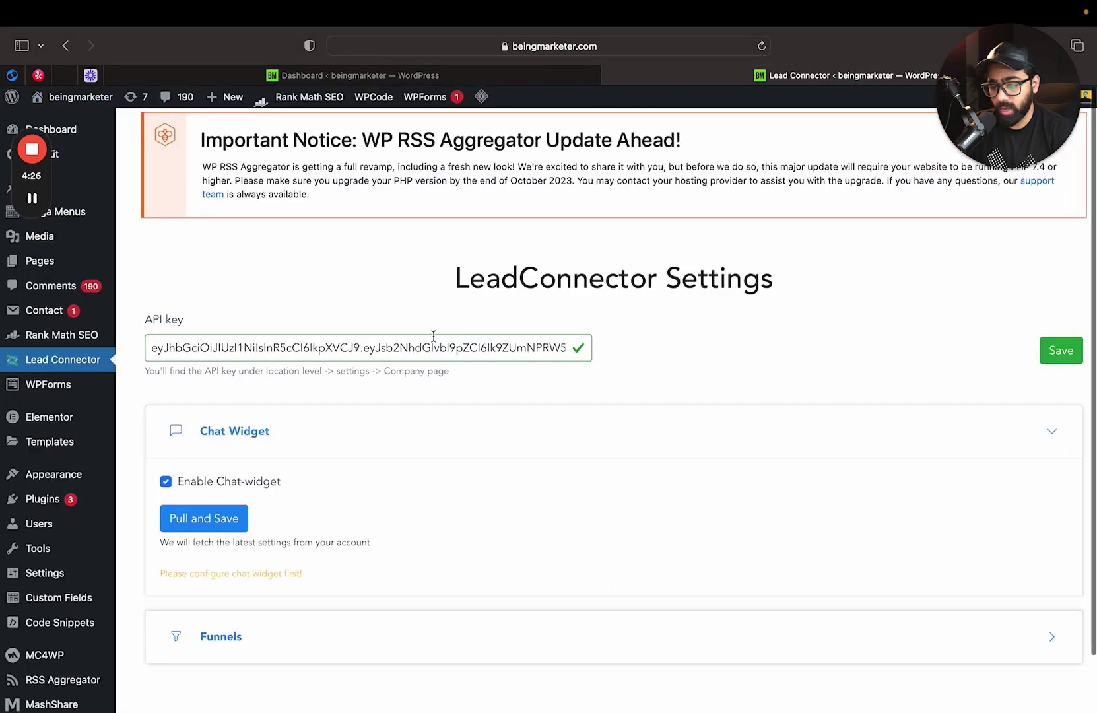
triple_click(433, 337)
key(ctrl+v)
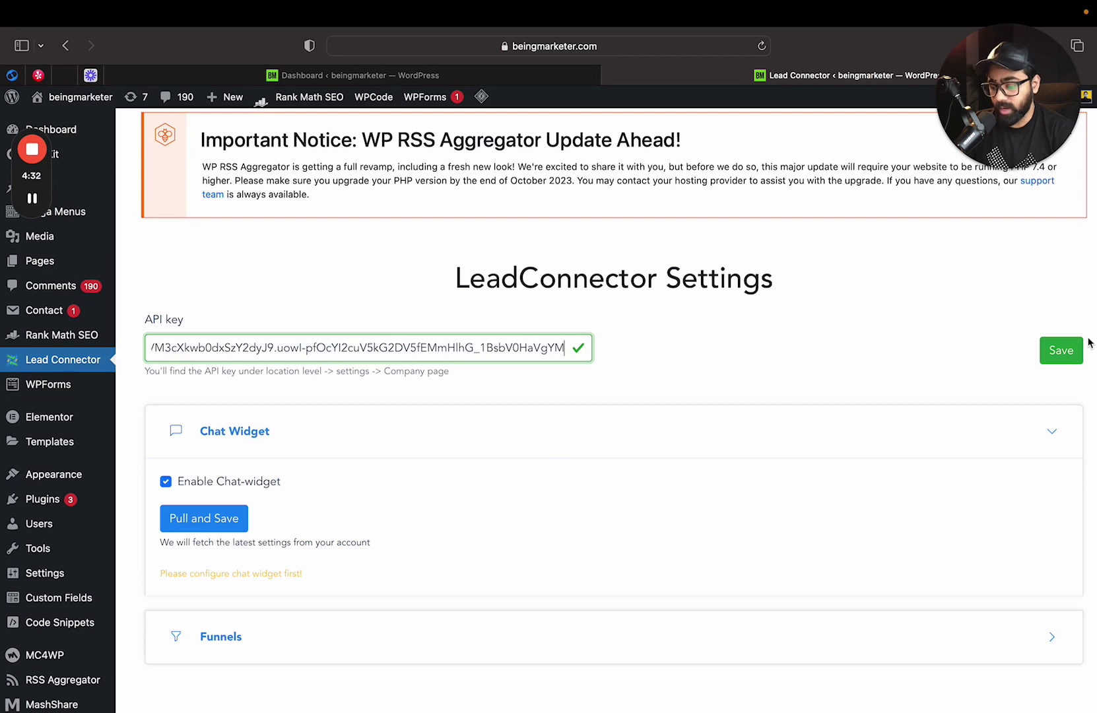
click(1060, 350)
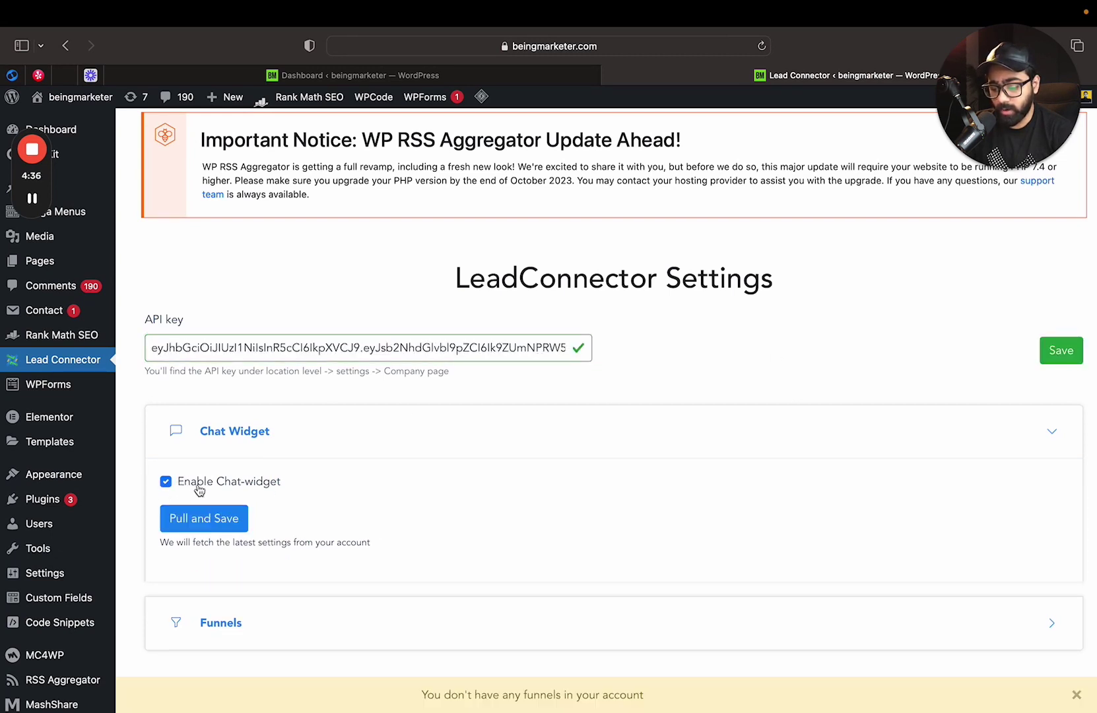
click(238, 515)
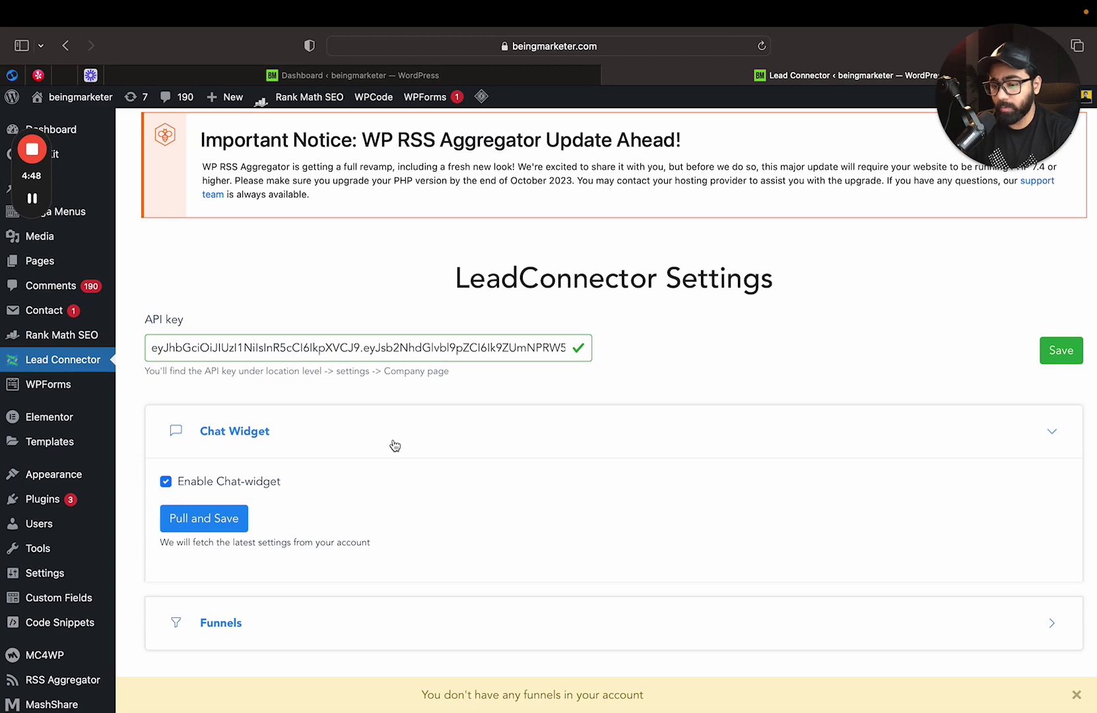
Load beingmarketer.com in a new private window
key(super+shift+n)
text(being)
key(Return)
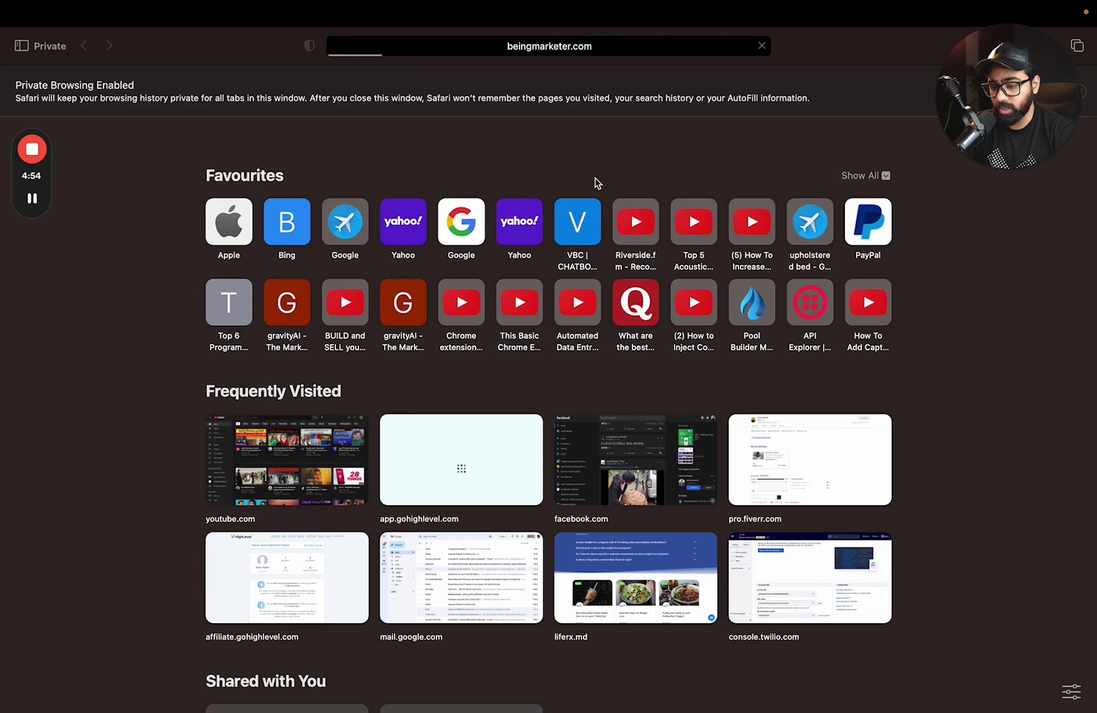
Open the site's green chat widget and enter the name 'Ozzy'
scroll(964, 388, down, 3)
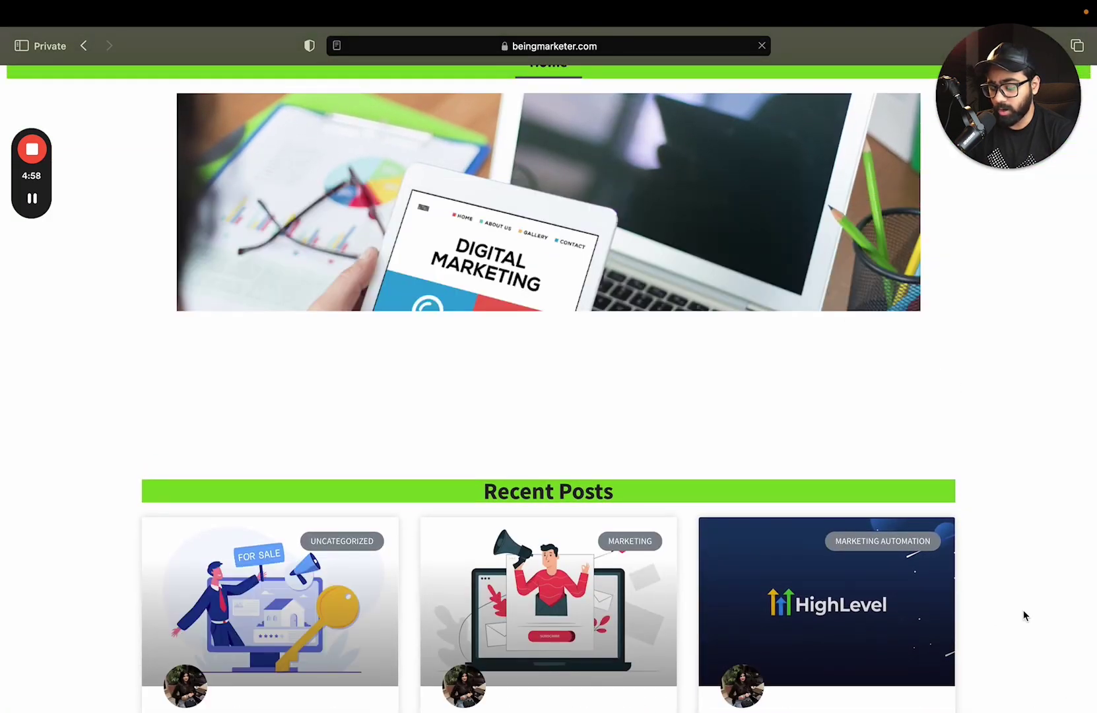
scroll(1025, 458, up, 3)
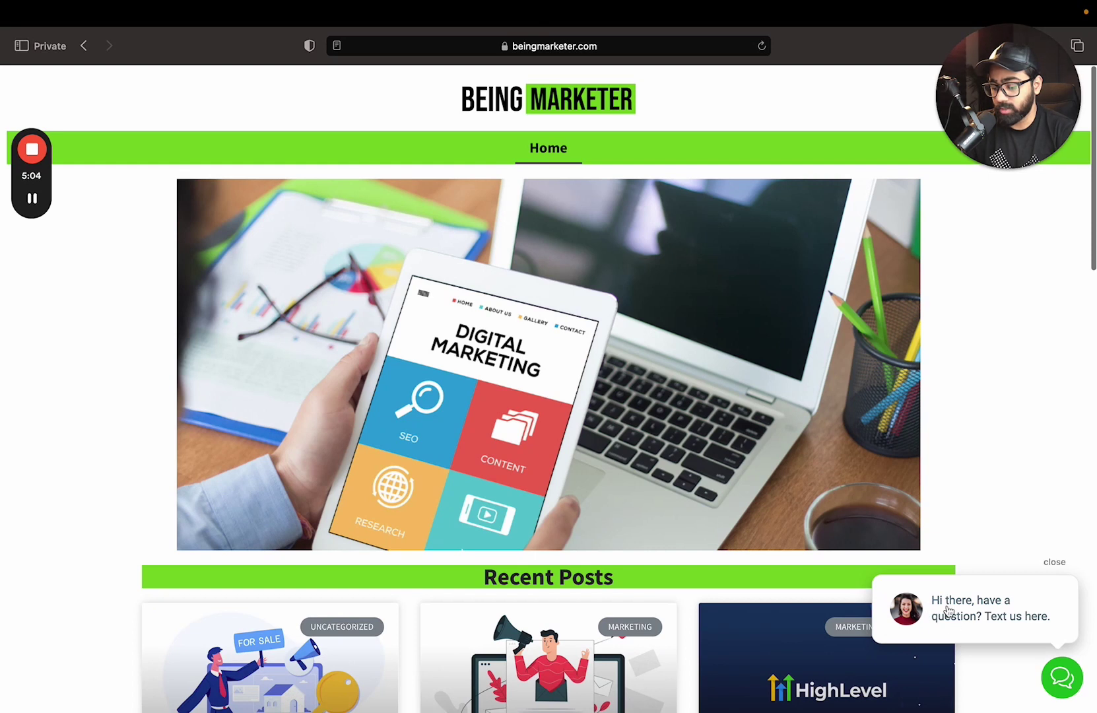
click(1068, 681)
click(919, 364)
text(Ozzy)
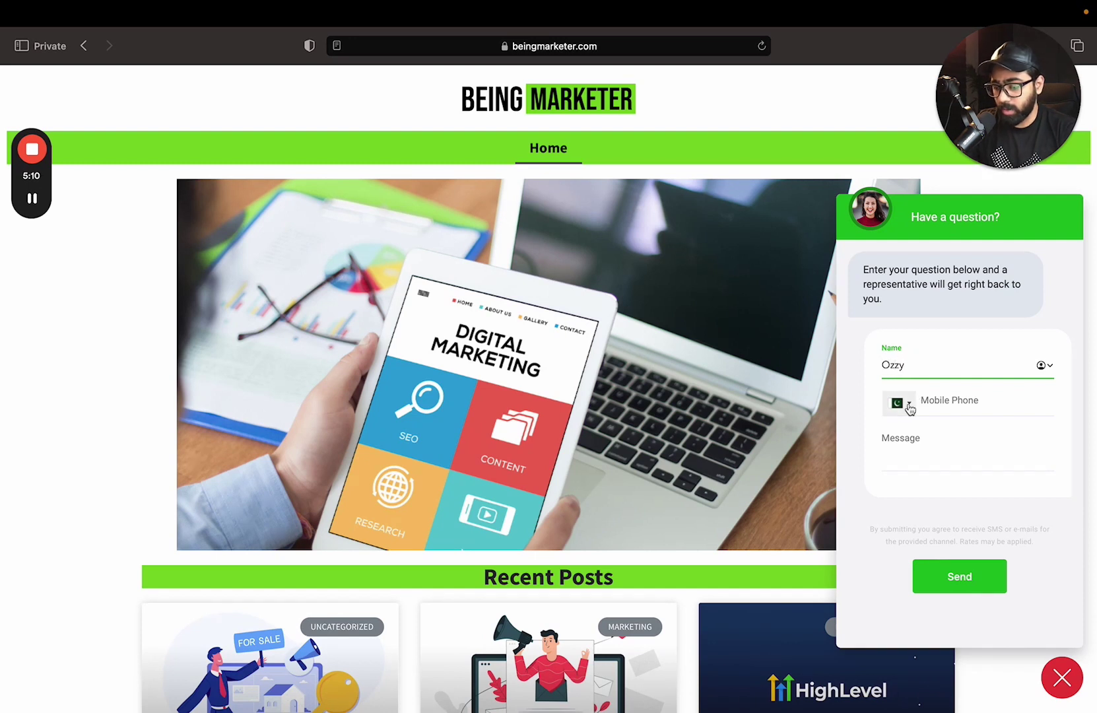
Set the phone country code to United States
click(910, 403)
scroll(912, 422, down, 10)
scroll(944, 475, down, 2)
scroll(952, 497, down, 3)
scroll(952, 497, down, 3)
scroll(952, 497, up, 3)
scroll(952, 497, up, 4)
scroll(953, 497, up, 1)
scroll(952, 497, up, 3)
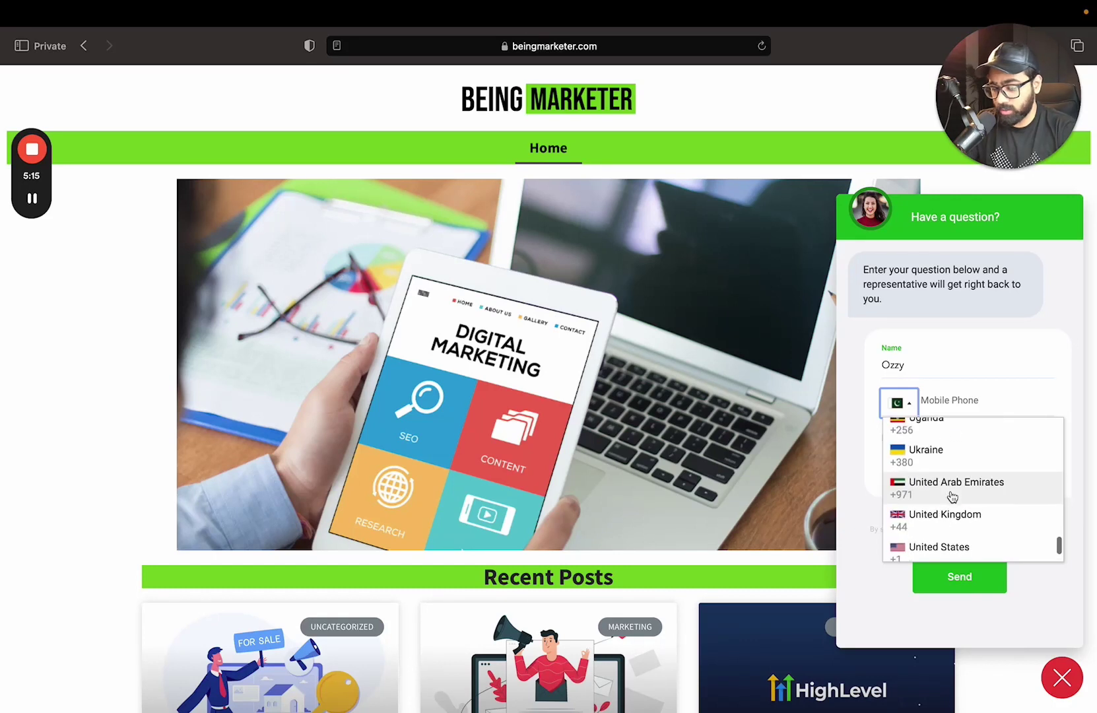
click(954, 544)
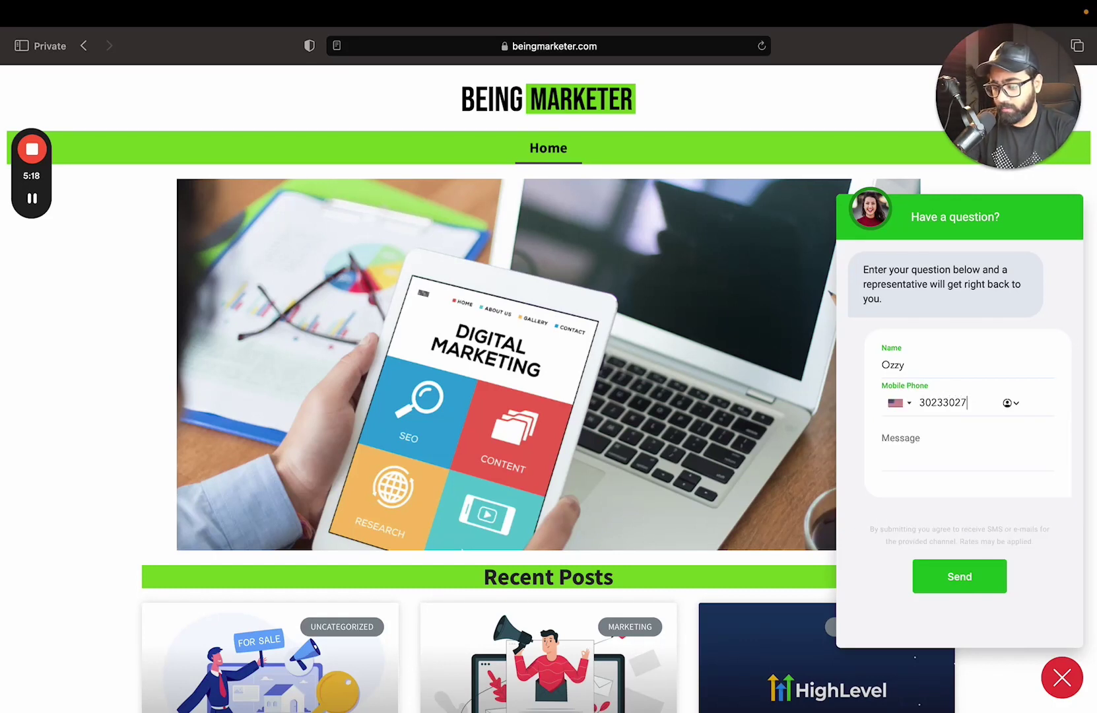
key(Tab)
text(I want to learn more a out marketing)
click(971, 572)
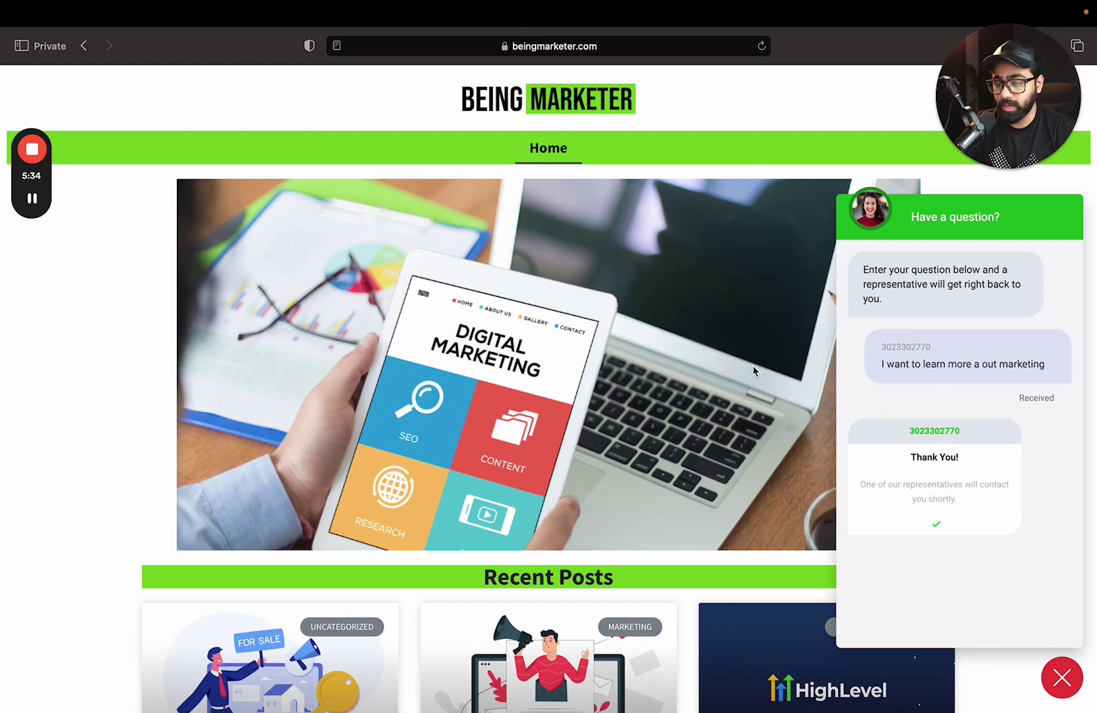
Switch back to the WordPress admin window showing LeadConnector Settings
key(ctrl+Left)
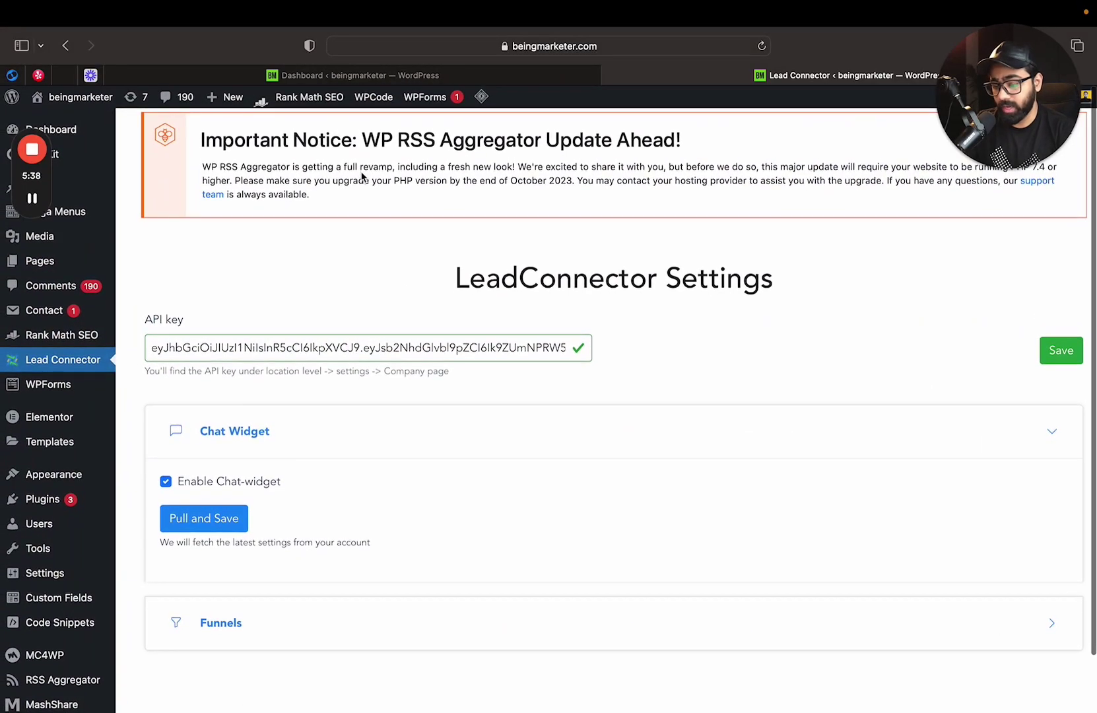